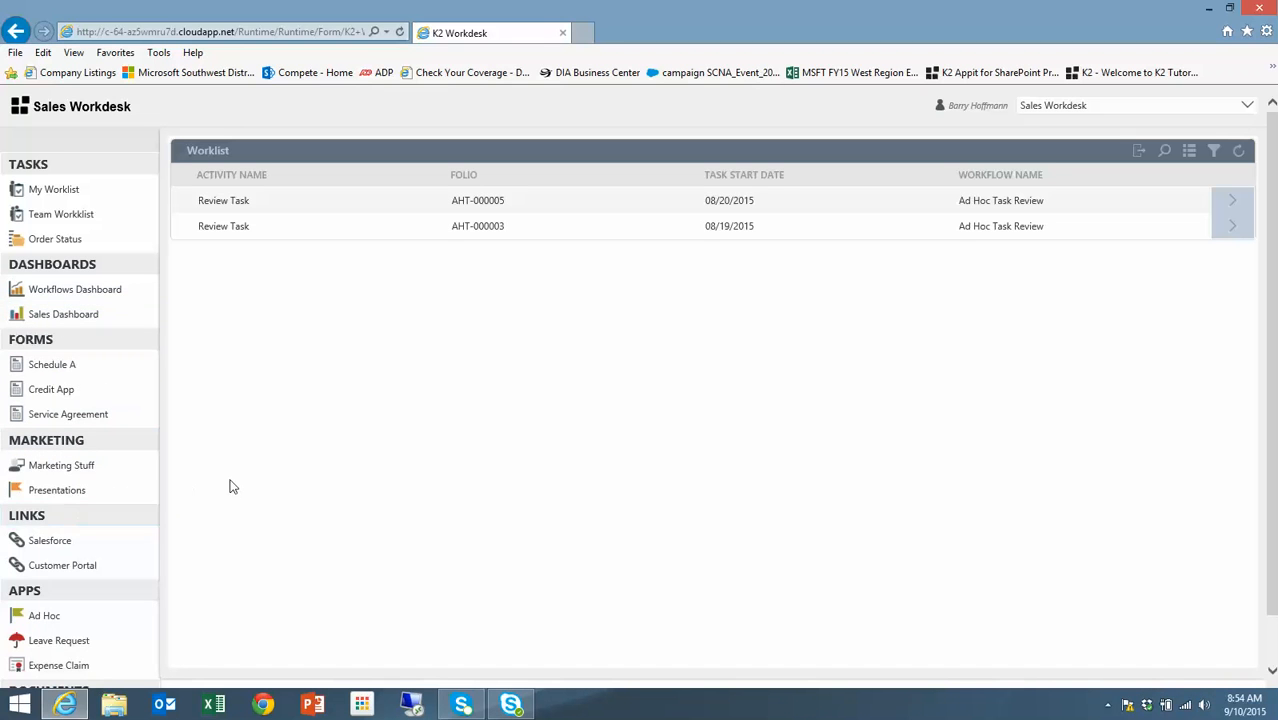
- Open the Schedule A form and look over its customer information section
{"action": "scroll", "coordinate": [232, 486], "scroll_direction": "down", "scroll_amount": 1}
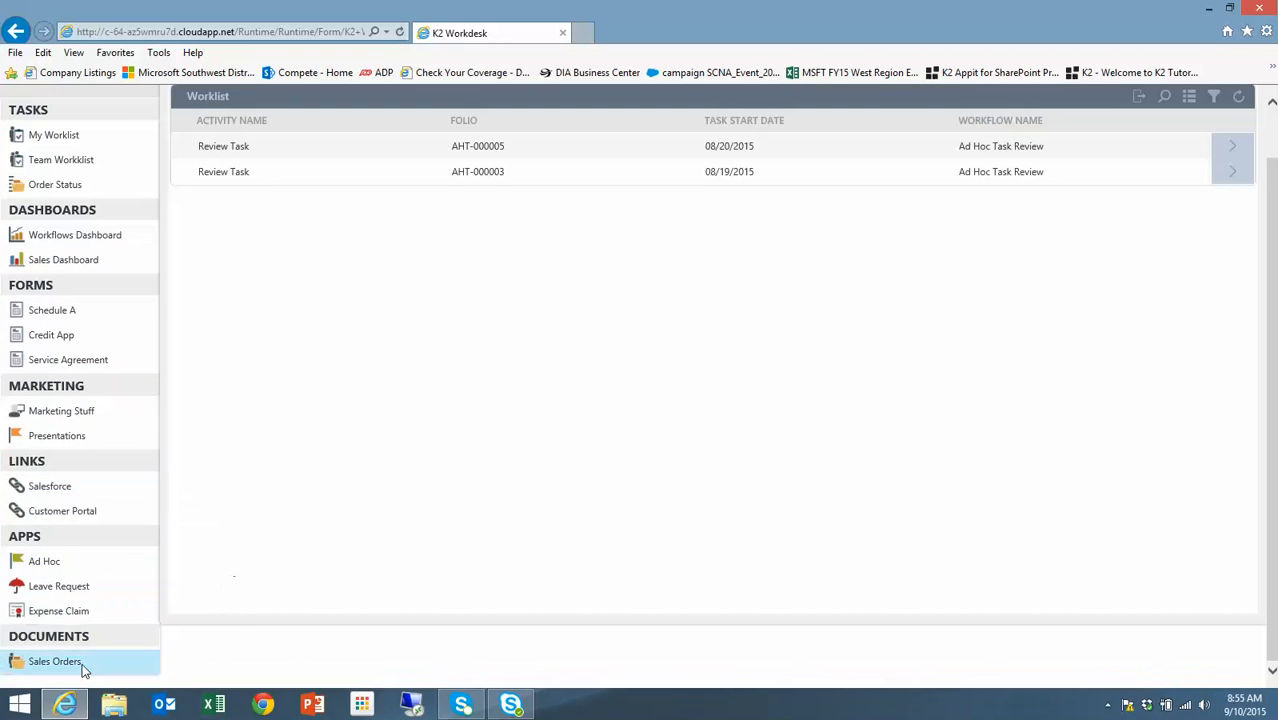
{"action": "scroll", "coordinate": [206, 608], "scroll_direction": "up", "scroll_amount": 1}
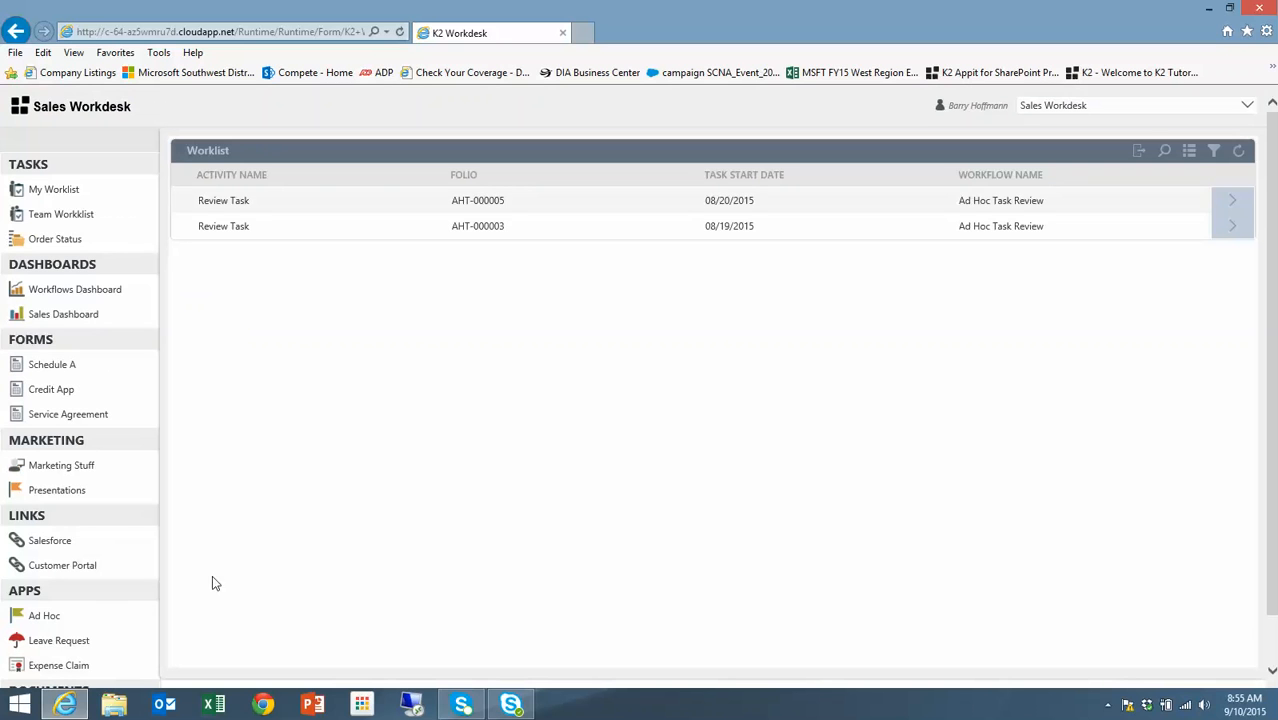
{"action": "left_click", "coordinate": [55, 367]}
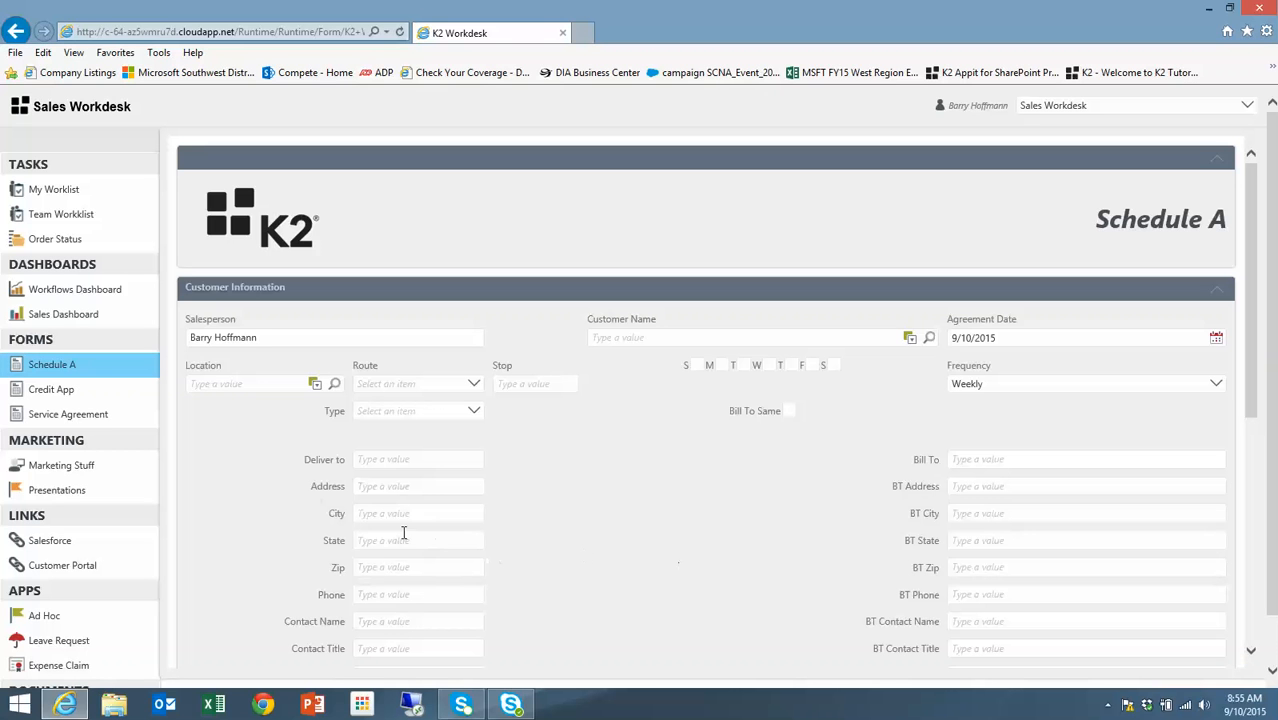
{"action": "scroll", "coordinate": [605, 486], "scroll_direction": "down", "scroll_amount": 2}
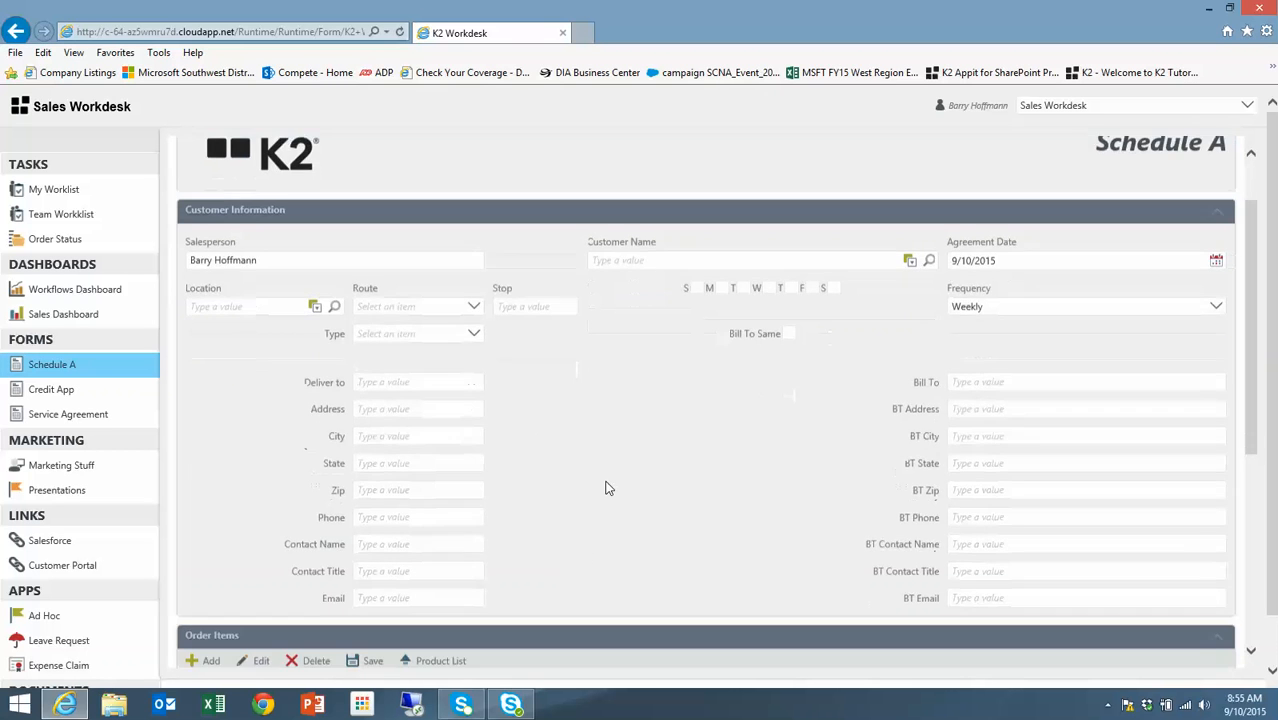
{"action": "scroll", "coordinate": [605, 487], "scroll_direction": "up", "scroll_amount": 2}
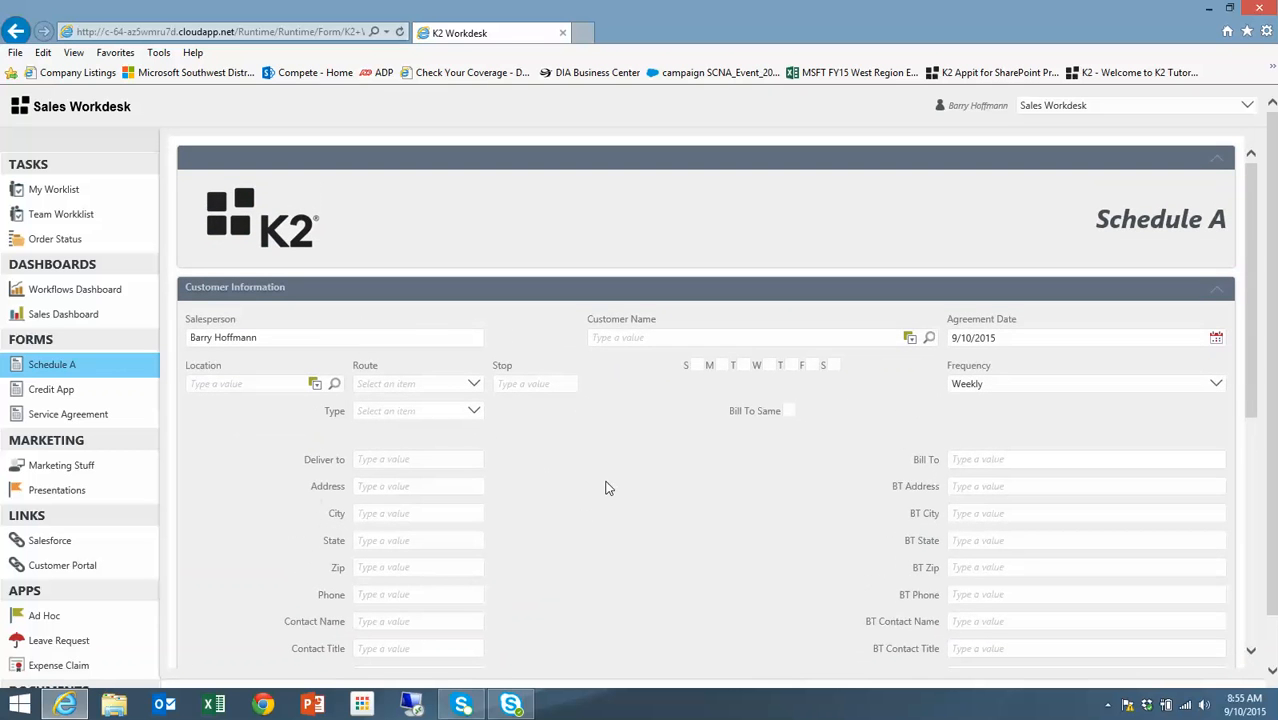
{"action": "scroll", "coordinate": [605, 487], "scroll_direction": "down", "scroll_amount": 2}
{"action": "scroll", "coordinate": [605, 487], "scroll_direction": "up", "scroll_amount": 2}
{"action": "scroll", "coordinate": [605, 487], "scroll_direction": "down", "scroll_amount": 2}
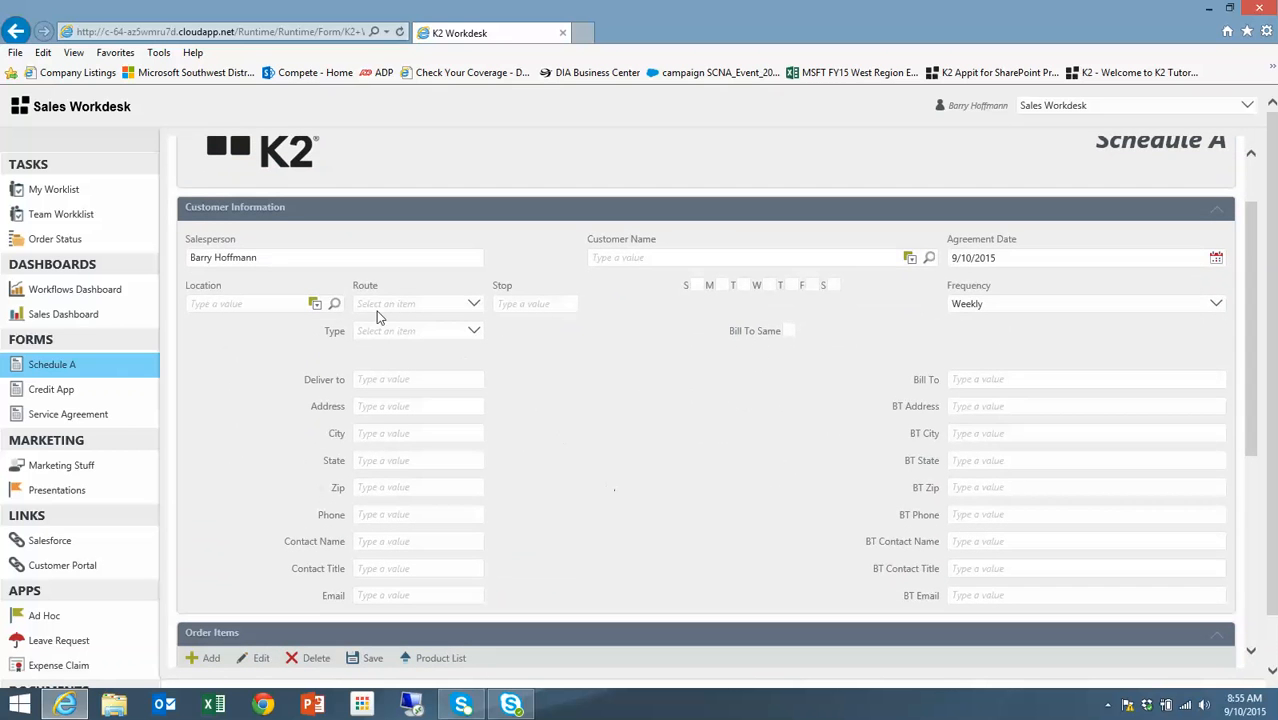
- Set the customer name to Blue Yonder Airlines so that its delivery details fill in
{"action": "left_click", "coordinate": [256, 257]}
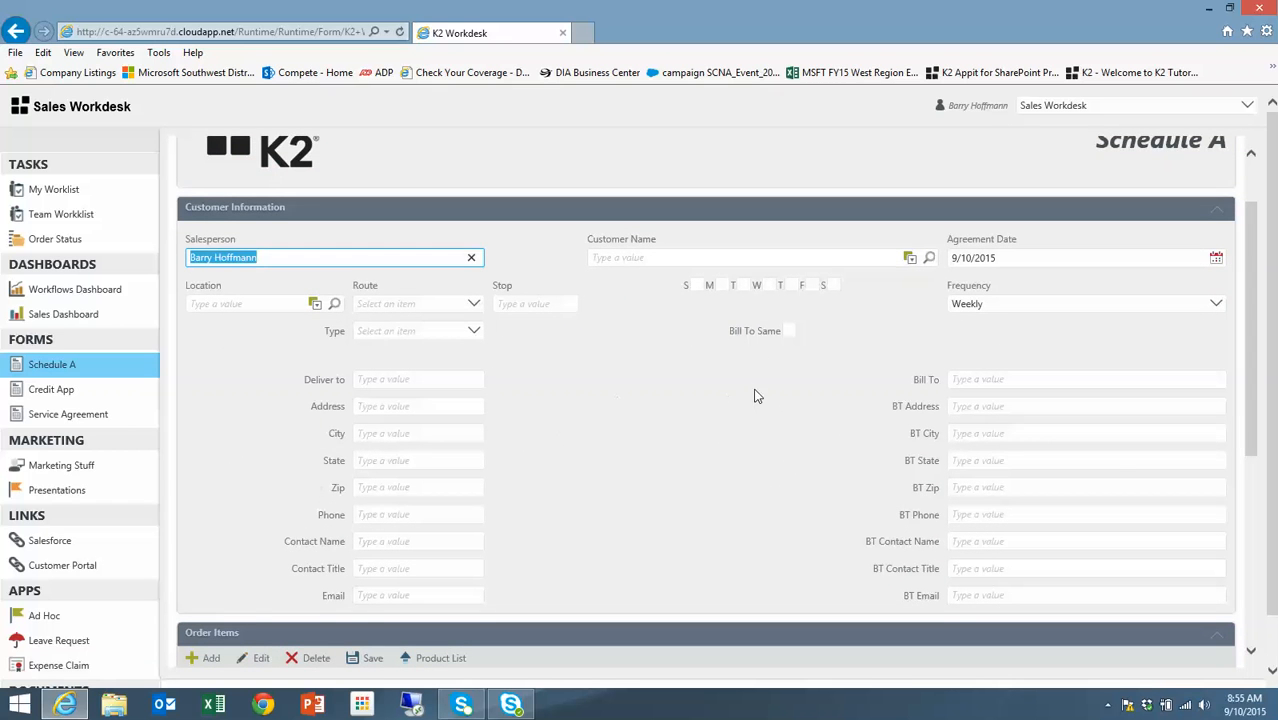
{"action": "left_click", "coordinate": [650, 363]}
{"action": "left_click", "coordinate": [612, 257]}
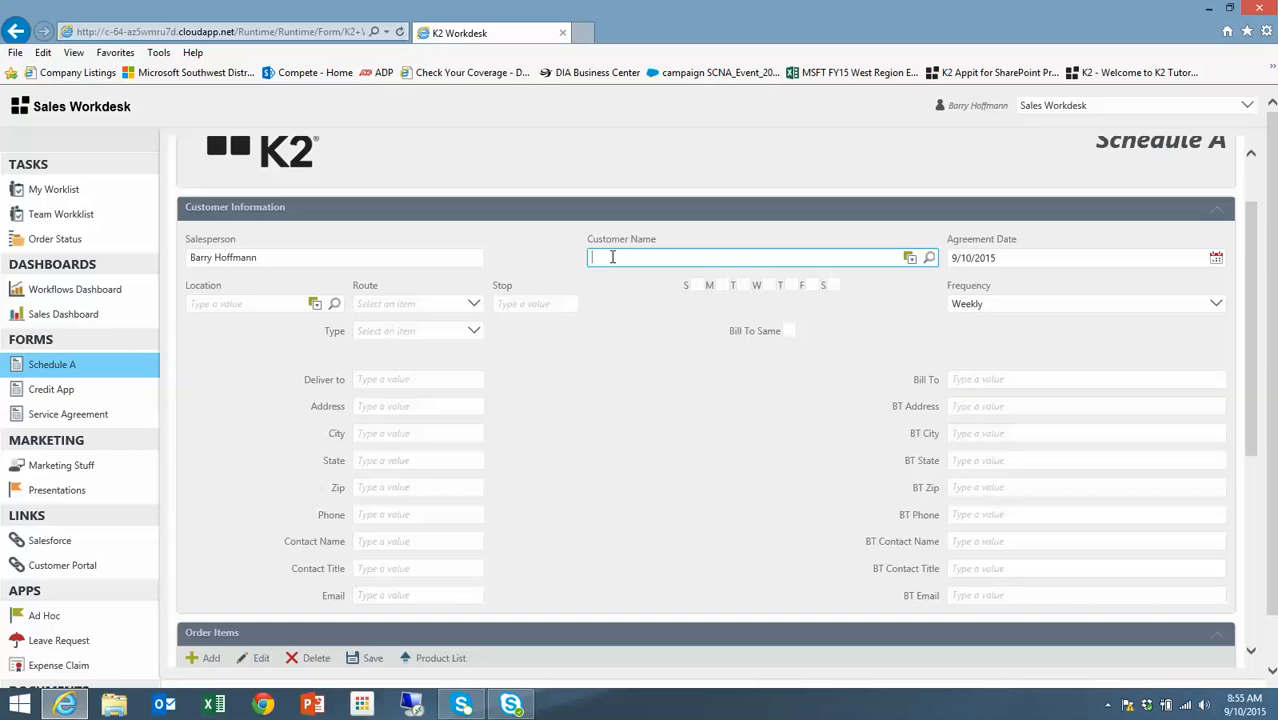
{"action": "type", "text": "blue y"}
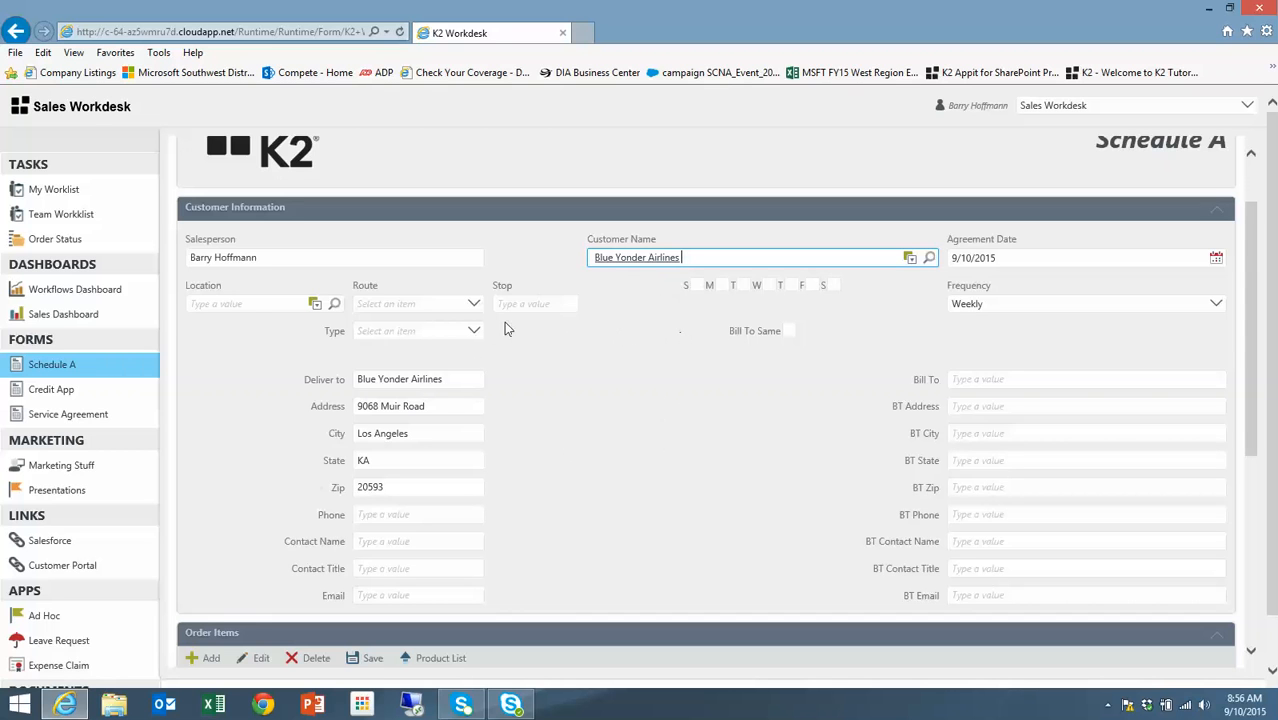
- Set the customer's location to Anaheim
{"action": "left_click", "coordinate": [237, 308]}
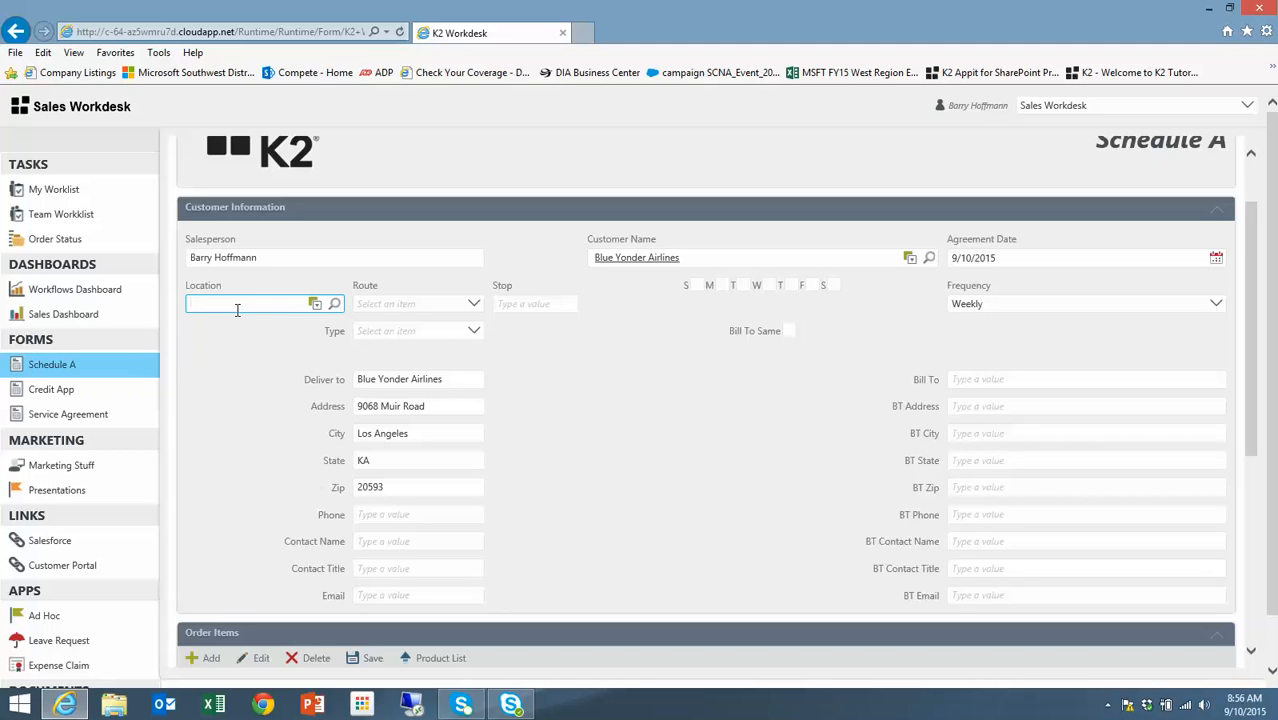
{"action": "type", "text": "anaheim"}
{"action": "left_click", "coordinate": [719, 345]}
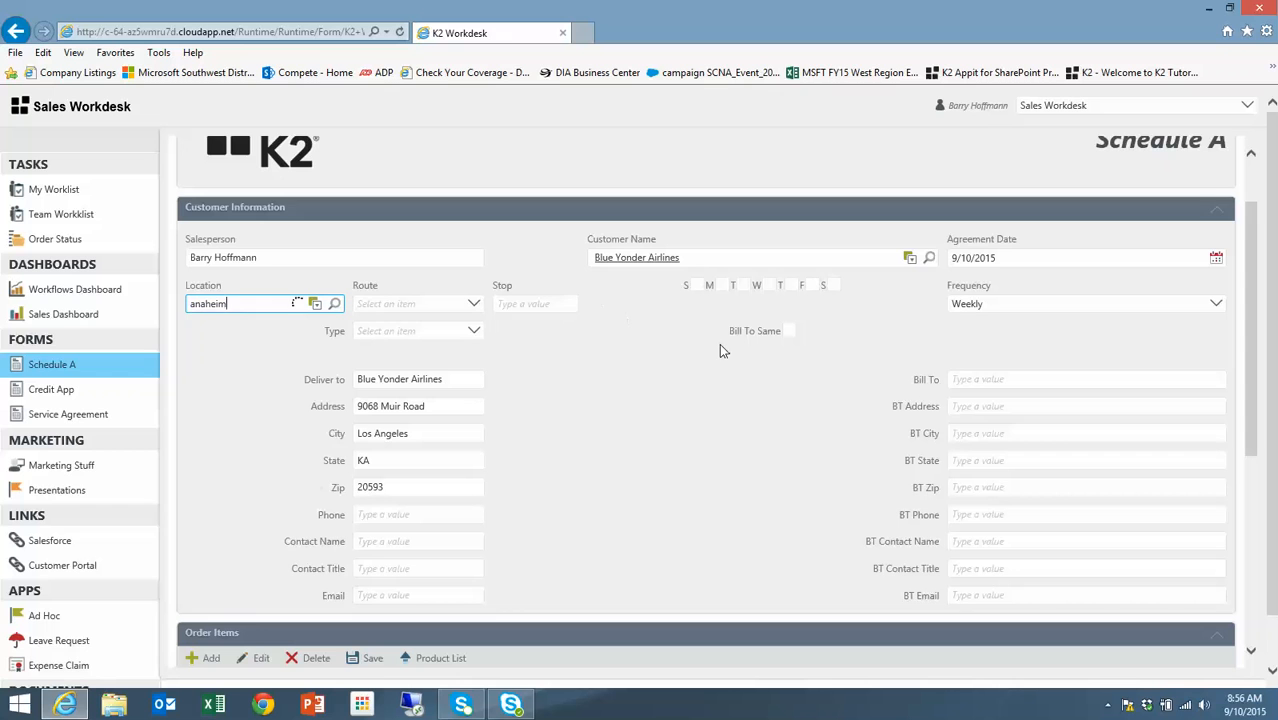
- Choose route 105, enter stop 22 and set the order type to New Item
{"action": "left_click", "coordinate": [474, 306]}
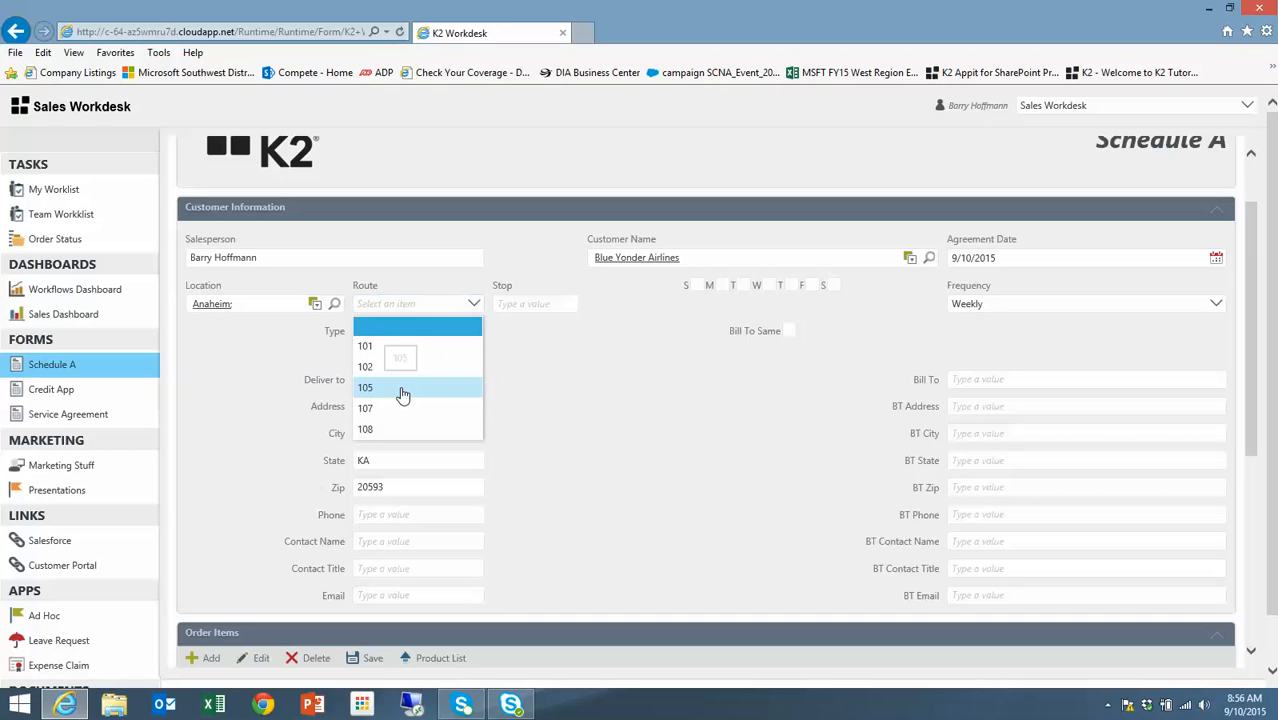
{"action": "left_click", "coordinate": [404, 390]}
{"action": "left_click", "coordinate": [529, 305]}
{"action": "type", "text": "22"}
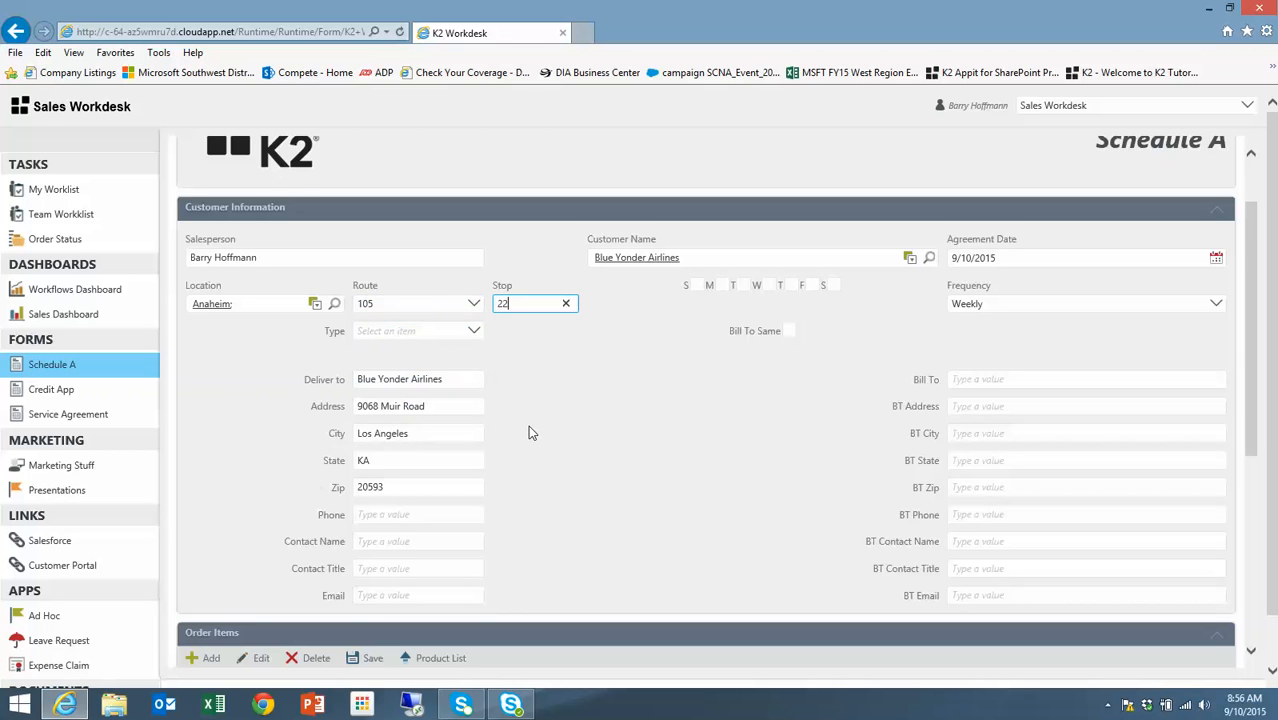
{"action": "left_click", "coordinate": [474, 331]}
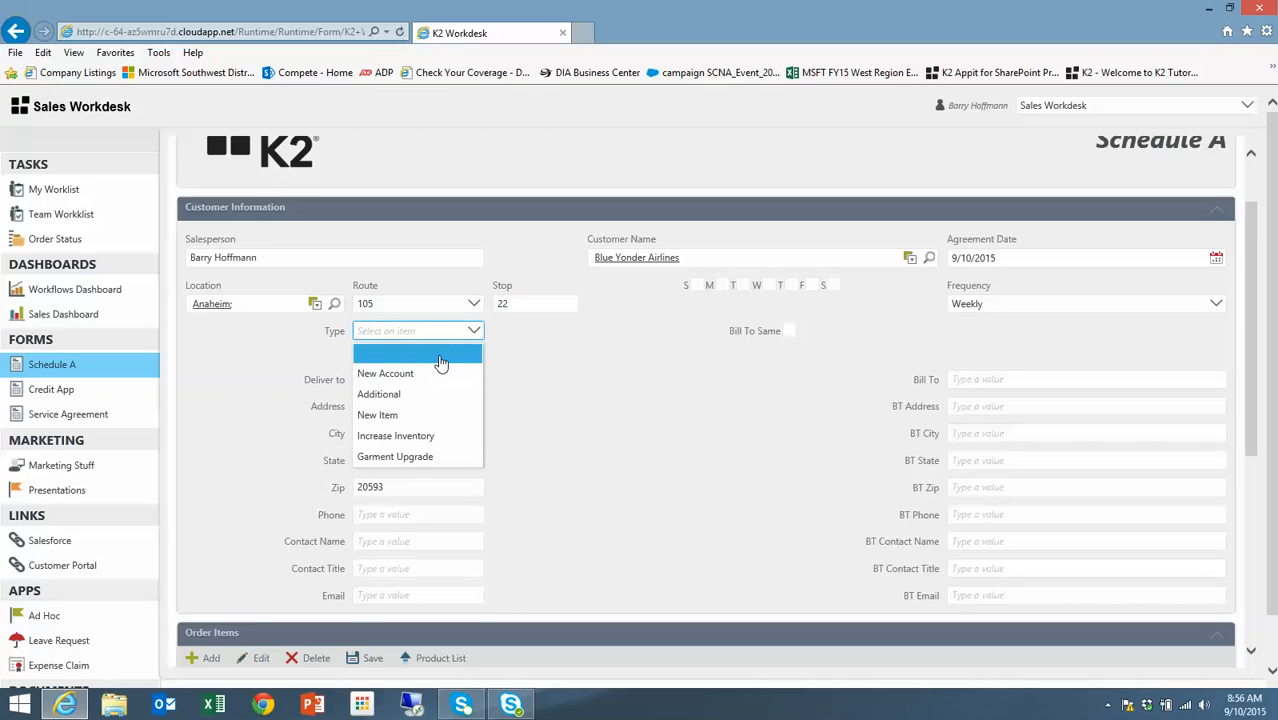
{"action": "left_click", "coordinate": [384, 415]}
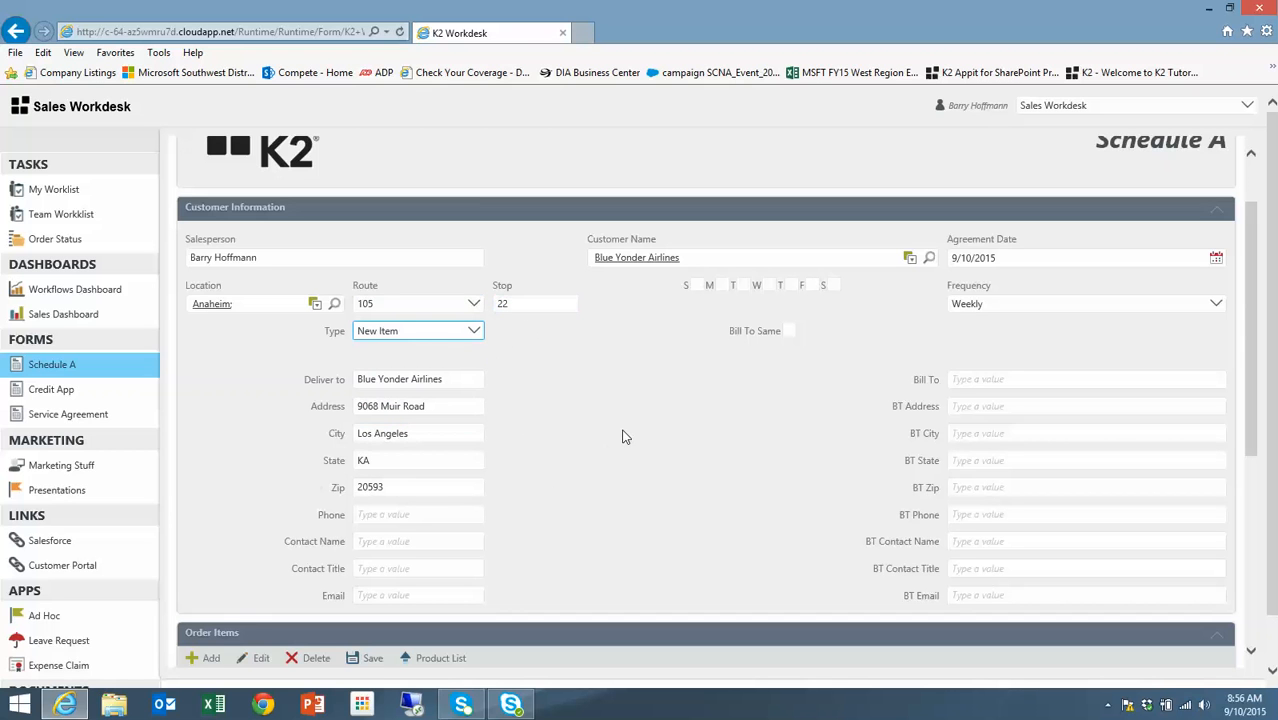
- Select Sunday, Wednesday and Saturday as the days, and make the billing details the same as the delivery details
{"action": "left_click", "coordinate": [694, 286]}
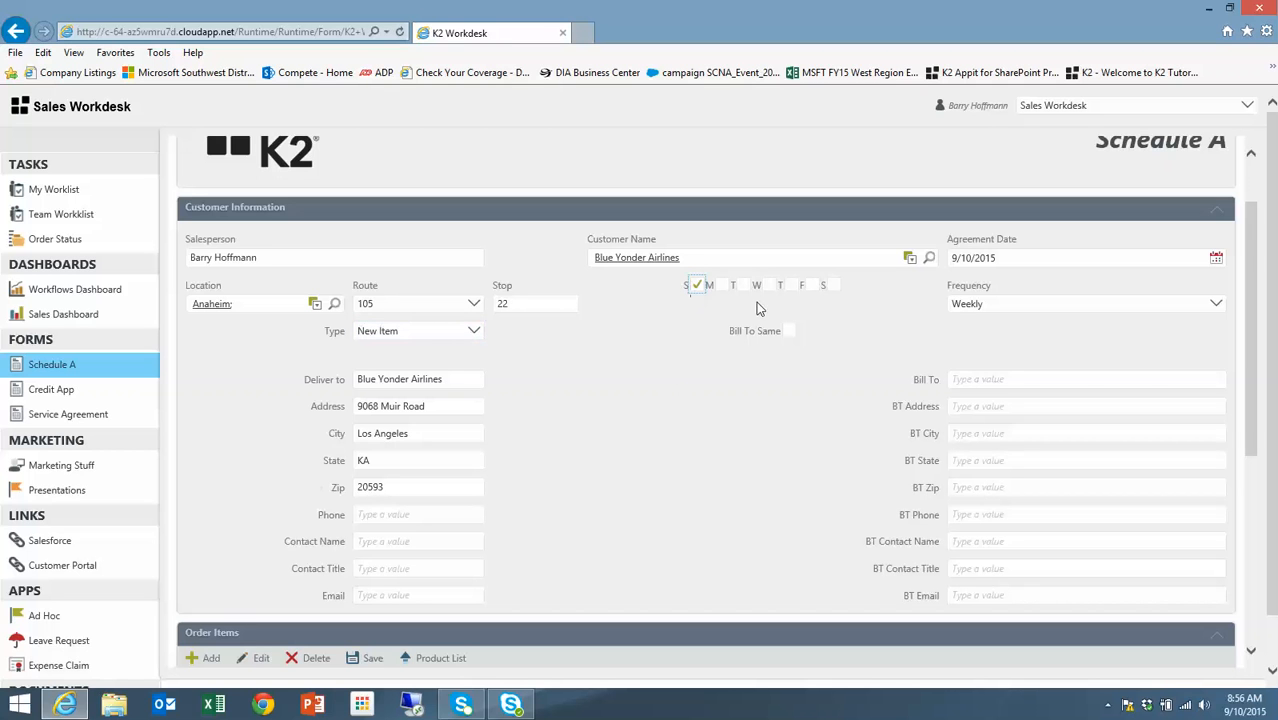
{"action": "left_click", "coordinate": [769, 286]}
{"action": "left_click", "coordinate": [834, 287]}
{"action": "scroll", "coordinate": [728, 401], "scroll_direction": "down", "scroll_amount": 1}
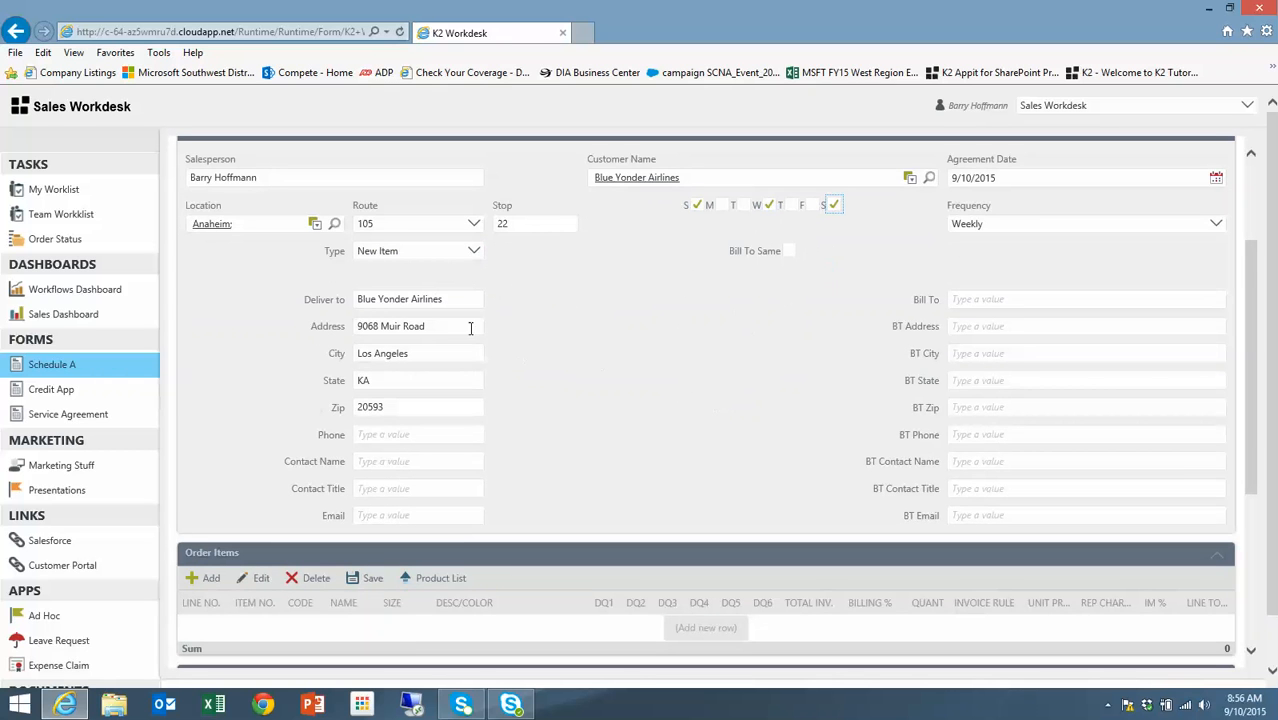
{"action": "left_click", "coordinate": [789, 252]}
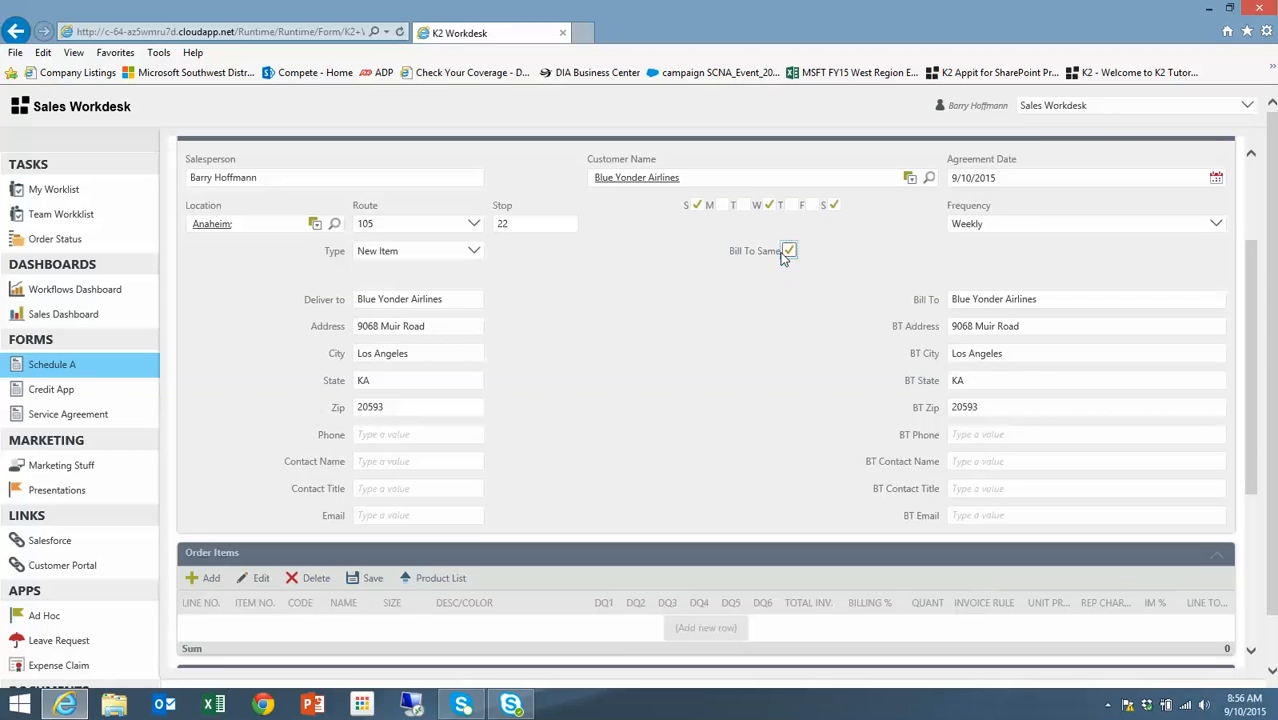
{"action": "scroll", "coordinate": [666, 373], "scroll_direction": "down", "scroll_amount": 1}
{"action": "scroll", "coordinate": [666, 373], "scroll_direction": "down", "scroll_amount": 3}
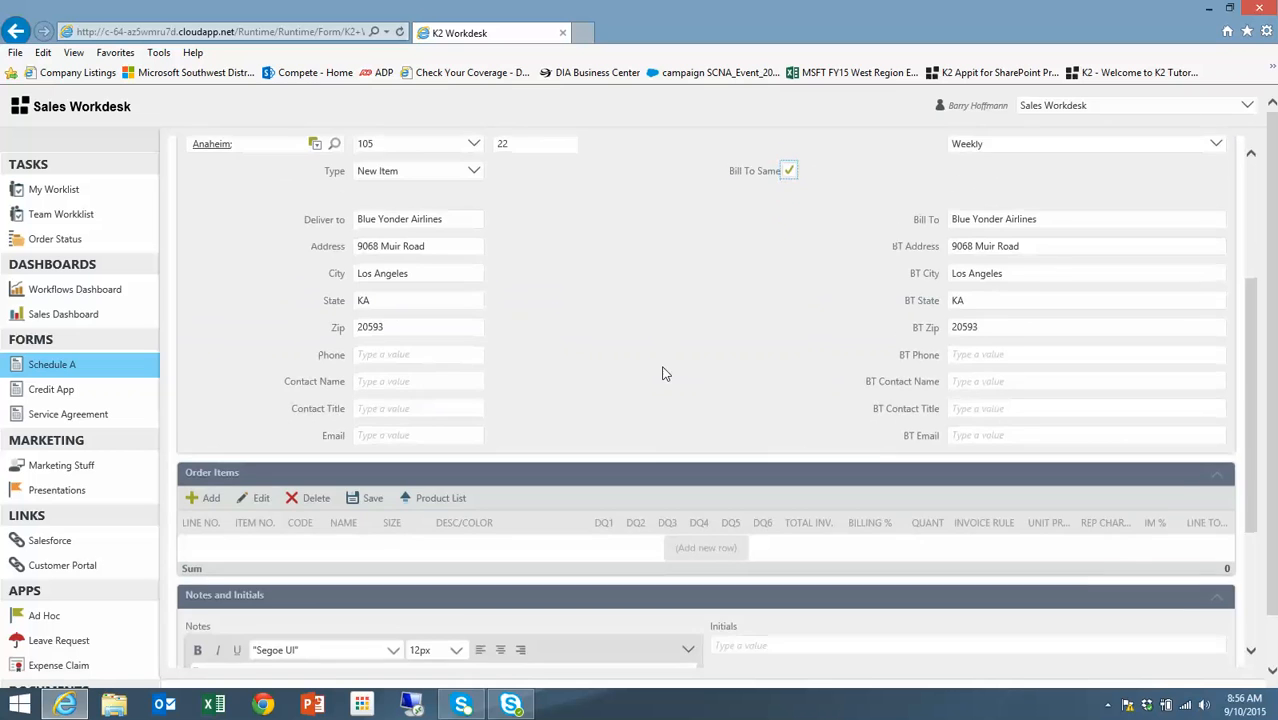
{"action": "scroll", "coordinate": [662, 375], "scroll_direction": "down", "scroll_amount": 2}
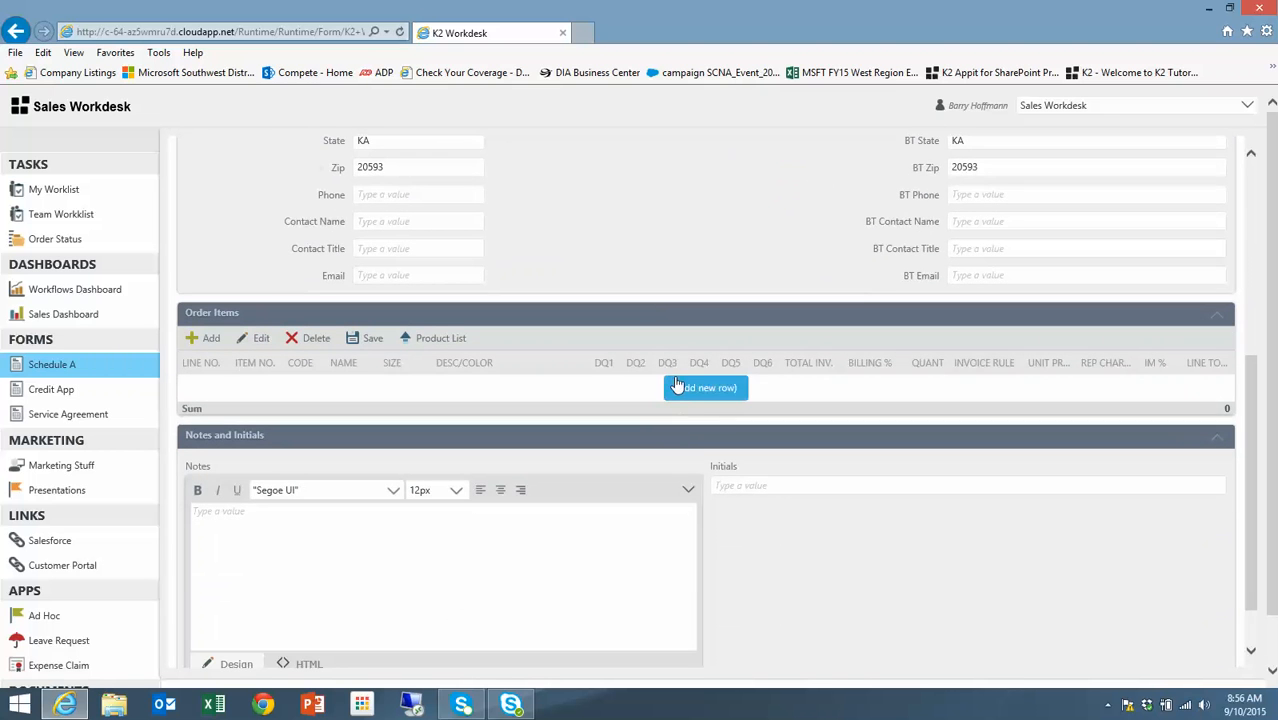
{"action": "scroll", "coordinate": [676, 390], "scroll_direction": "up", "scroll_amount": 8}
{"action": "scroll", "coordinate": [668, 473], "scroll_direction": "down", "scroll_amount": 1}
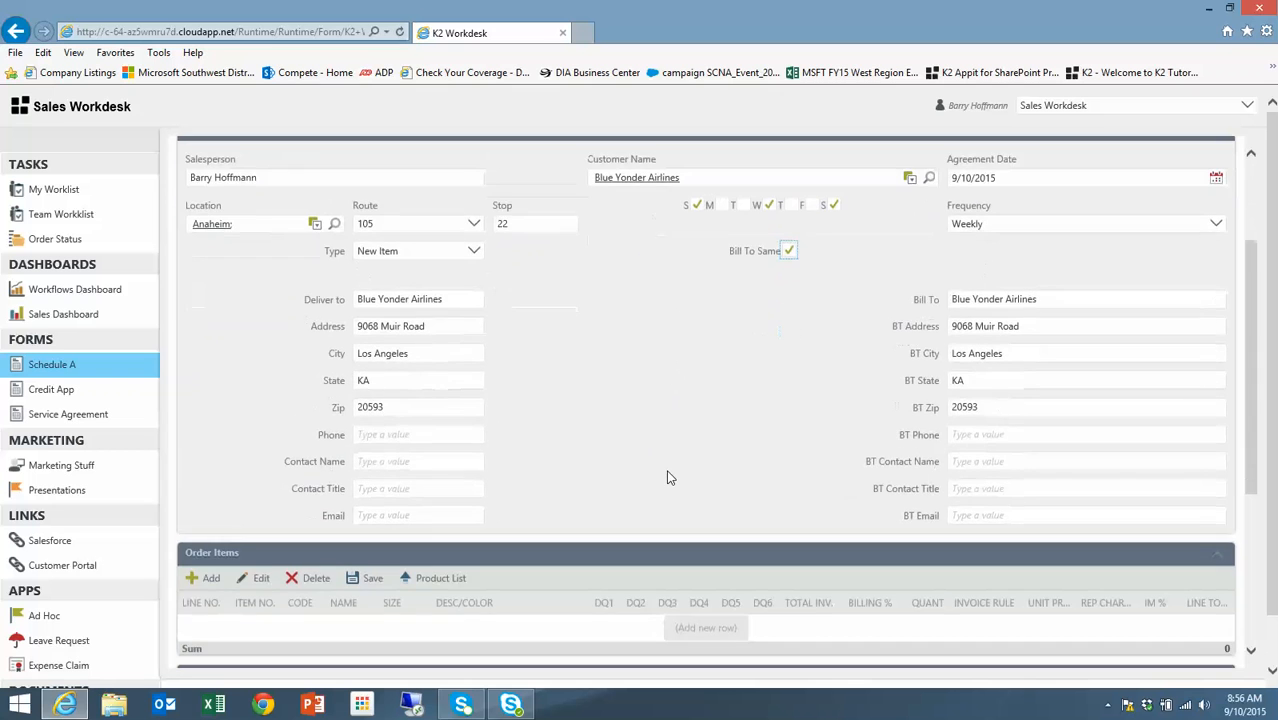
{"action": "scroll", "coordinate": [670, 478], "scroll_direction": "up", "scroll_amount": 1}
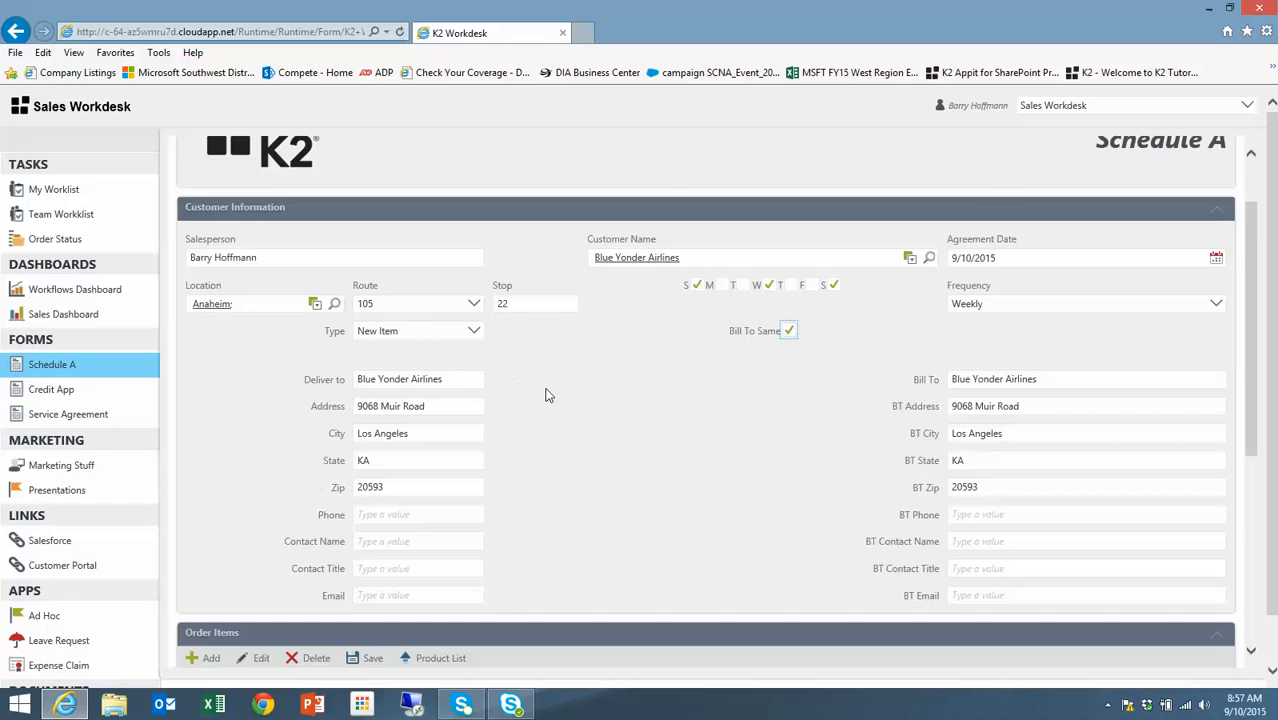
- Add an order line and fill it from the product list with item 4, the NV-Navy Industrial Flat Front Pant (LP812)
{"action": "scroll", "coordinate": [547, 394], "scroll_direction": "down", "scroll_amount": 2}
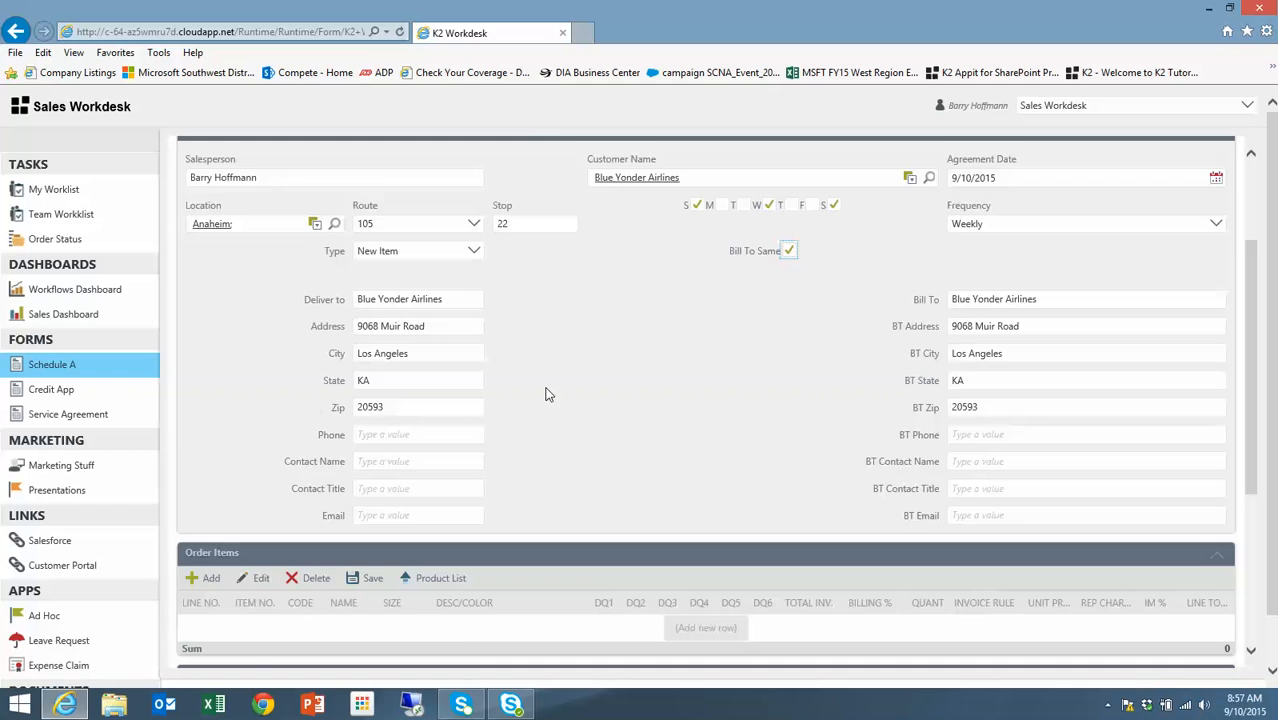
{"action": "scroll", "coordinate": [547, 394], "scroll_direction": "down", "scroll_amount": 2}
{"action": "scroll", "coordinate": [547, 394], "scroll_direction": "down", "scroll_amount": 5}
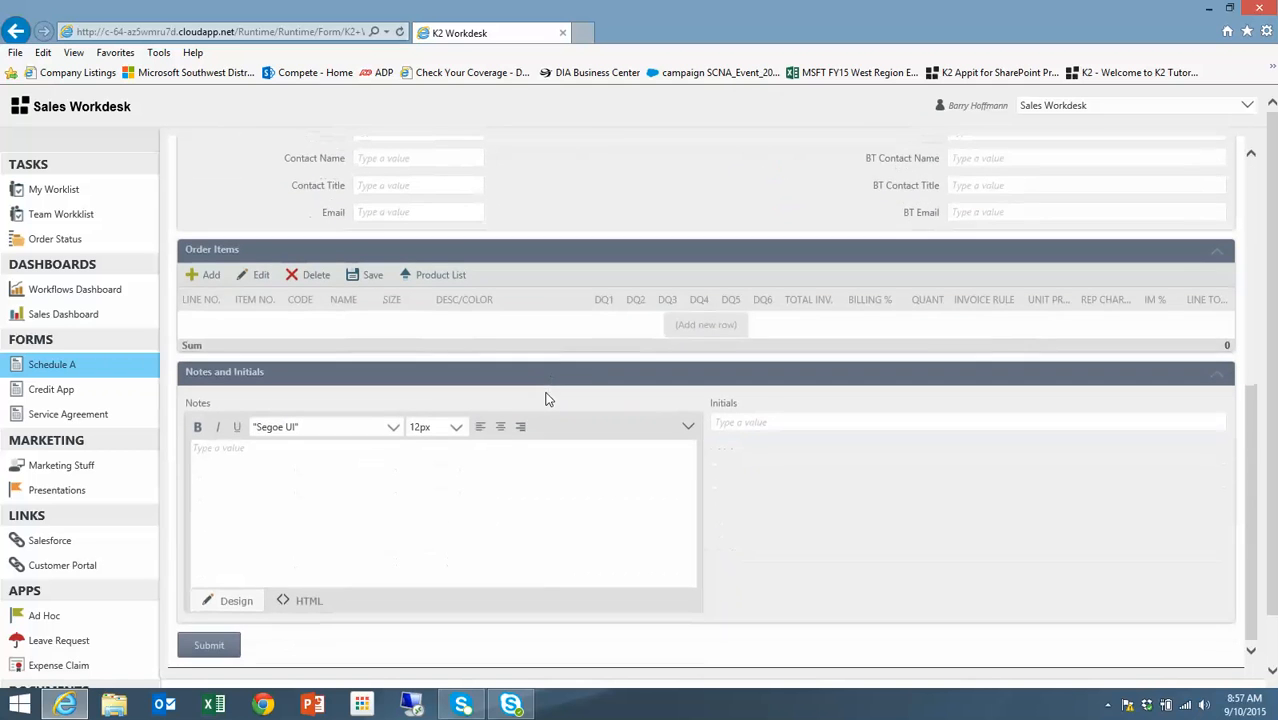
{"action": "left_click", "coordinate": [703, 326]}
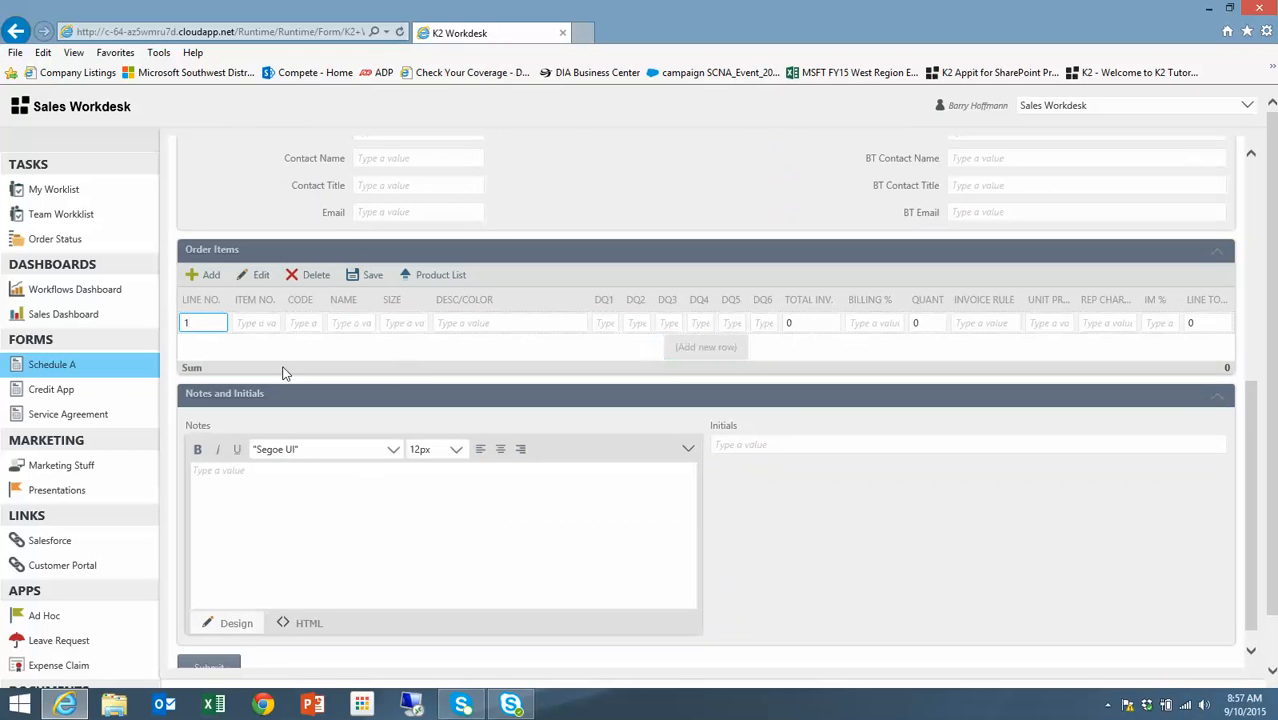
{"action": "left_click", "coordinate": [431, 284]}
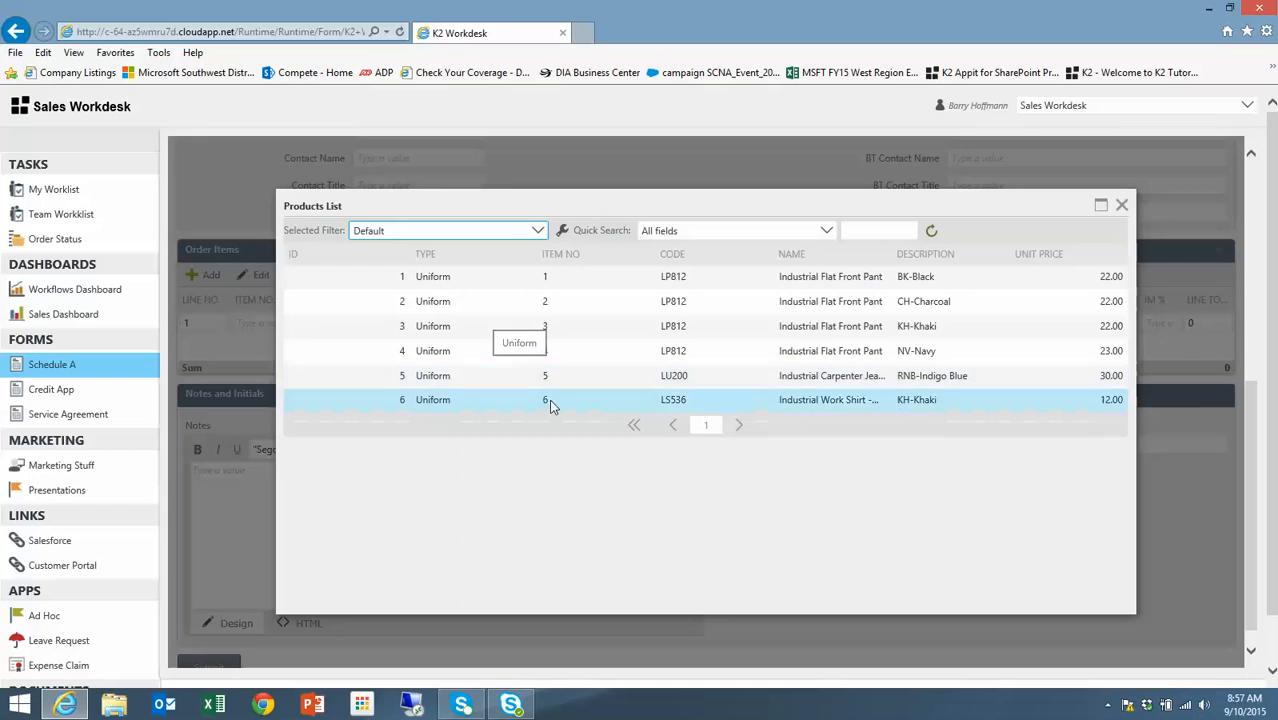
{"action": "left_click", "coordinate": [638, 358]}
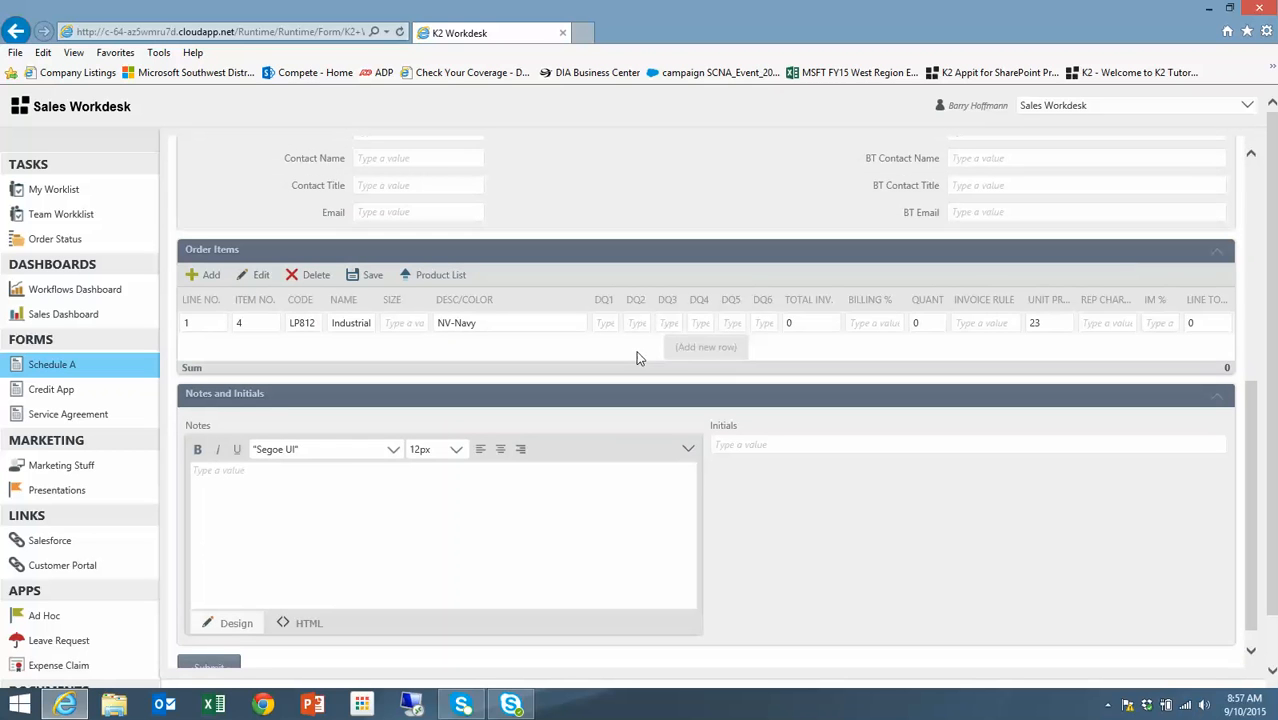
- Enter 33,34 as the size of the NV-Navy order line
{"action": "left_click", "coordinate": [268, 323]}
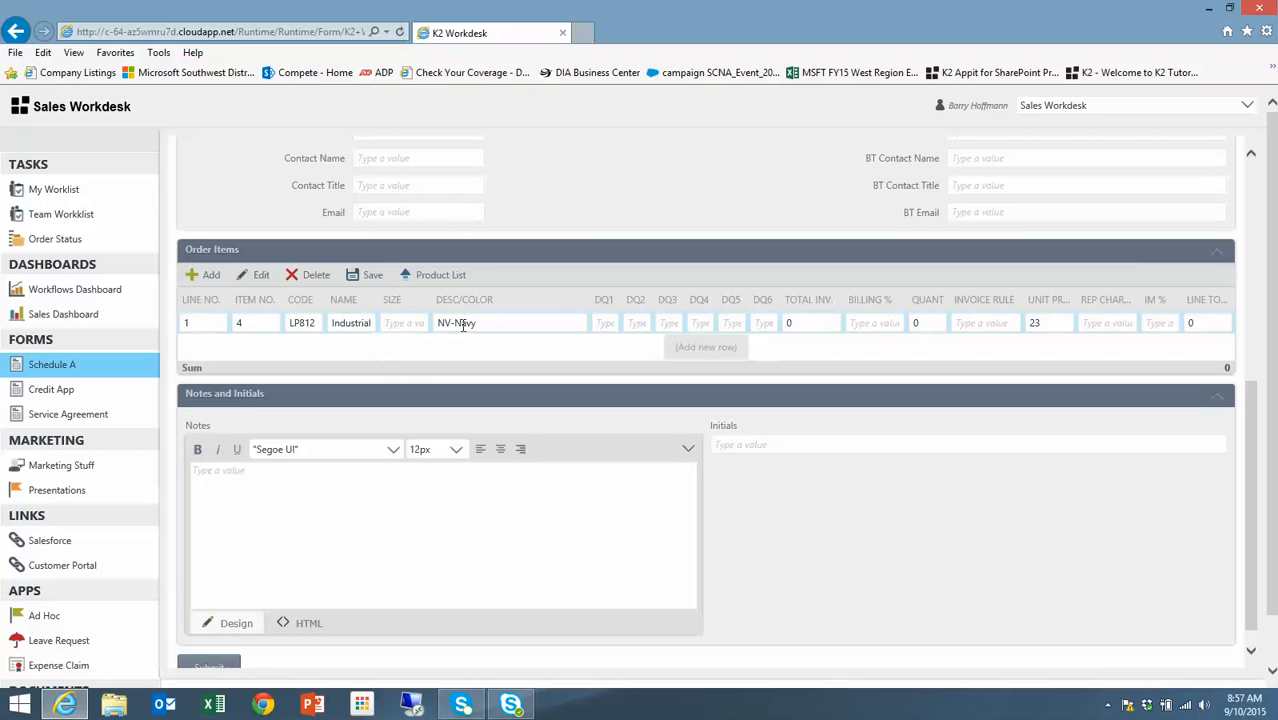
{"action": "left_click", "coordinate": [410, 322]}
{"action": "type", "text": "3"}
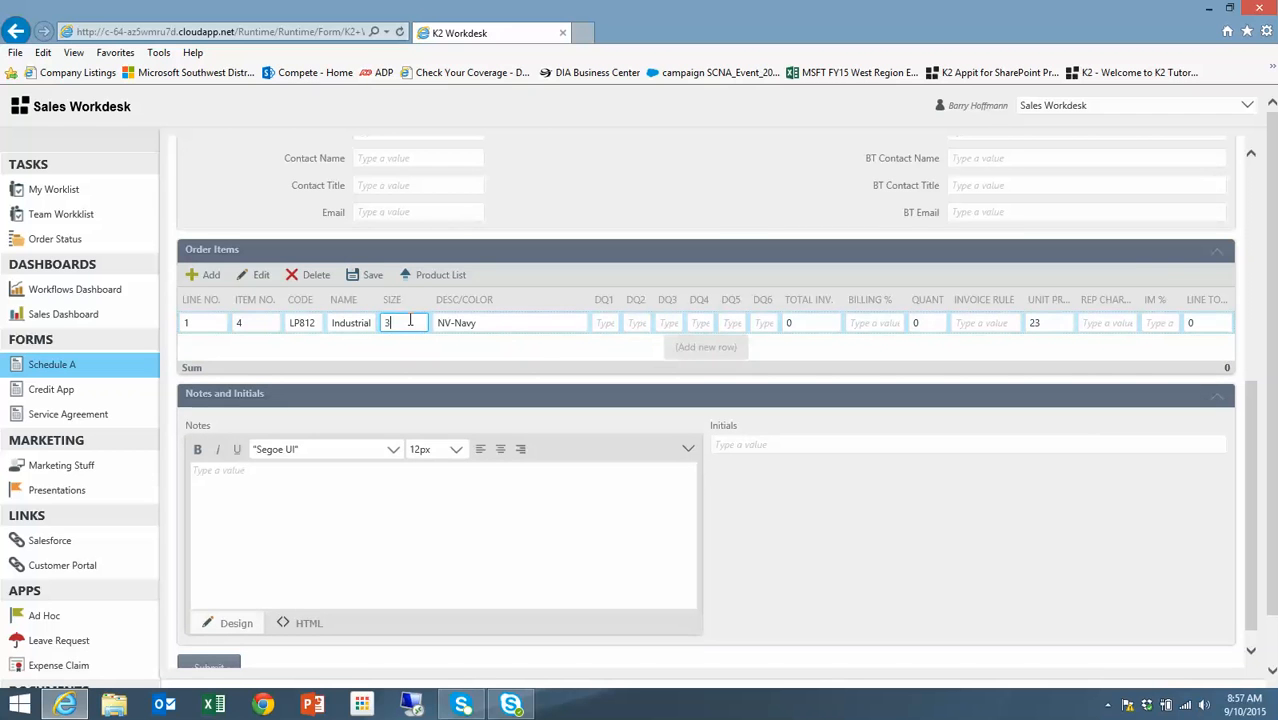
{"action": "type", "text": "3,34"}
{"action": "key", "text": "Tab"}
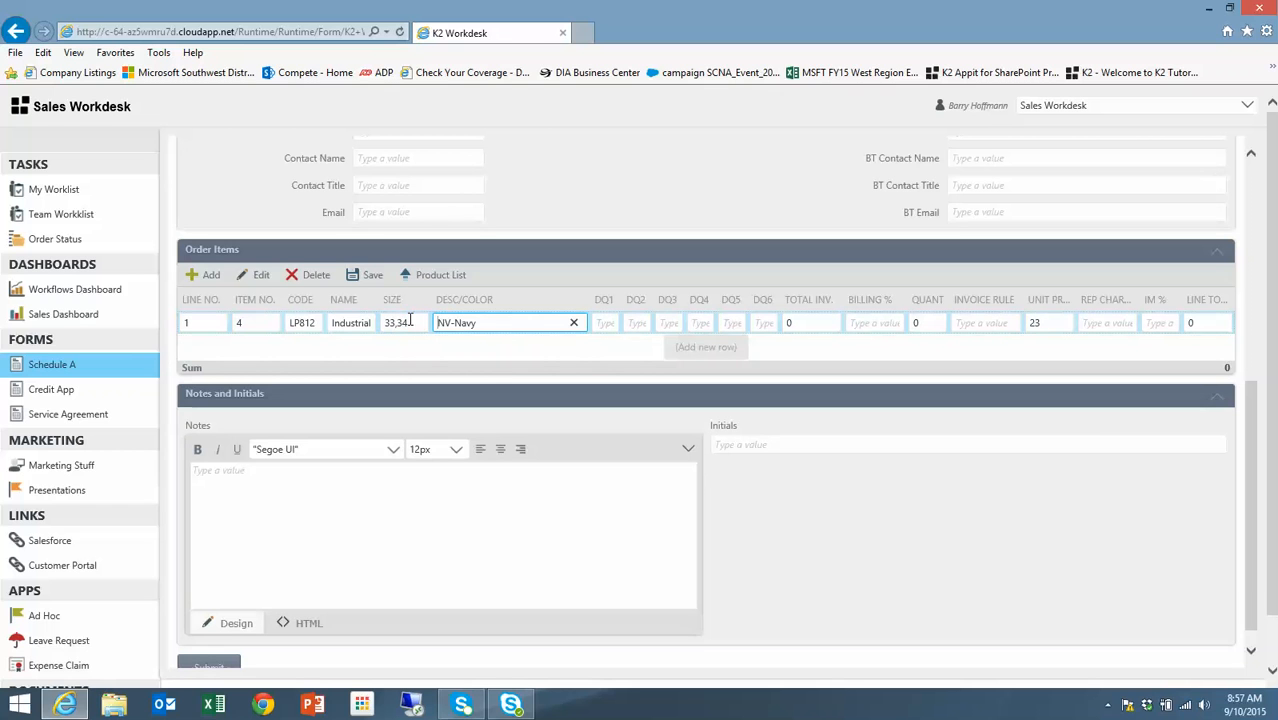
- Enter quantities of 10 in DQ1, 20 in DQ2 and 10 in DQ3, and save the order line
{"action": "left_click", "coordinate": [601, 323]}
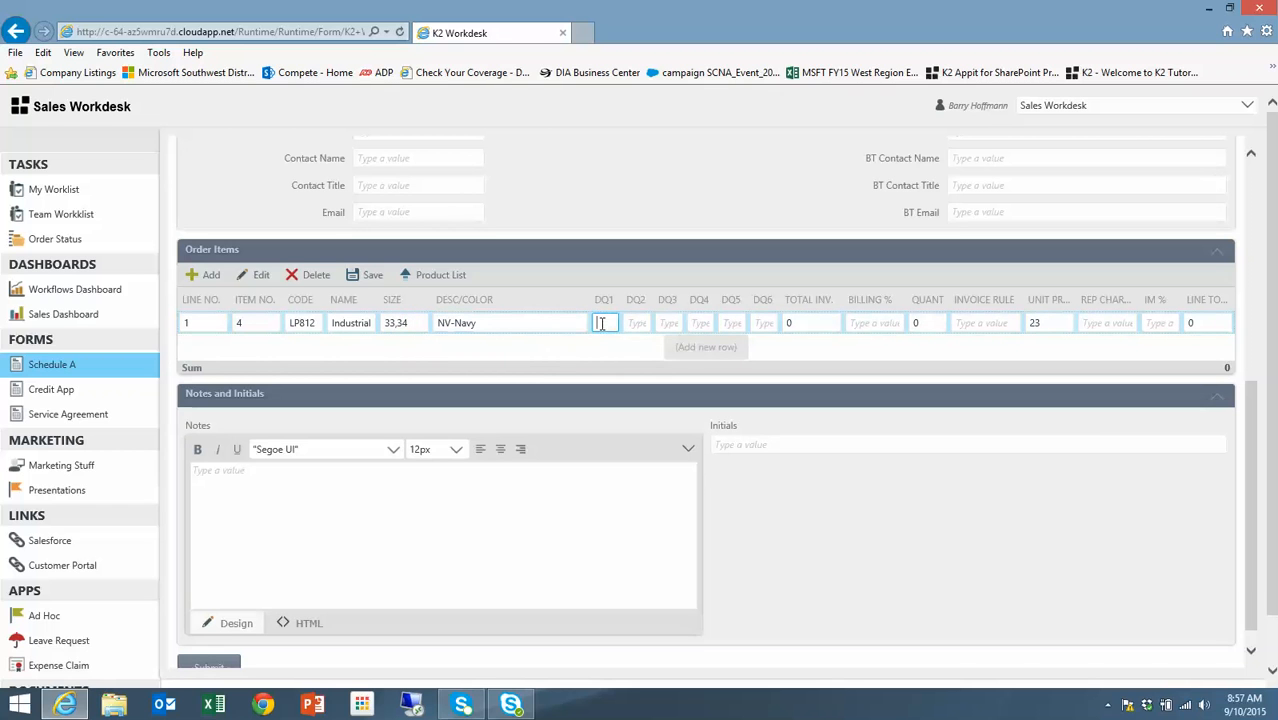
{"action": "type", "text": "10"}
{"action": "key", "text": "Tab"}
{"action": "type", "text": "20"}
{"action": "key", "text": "Tab"}
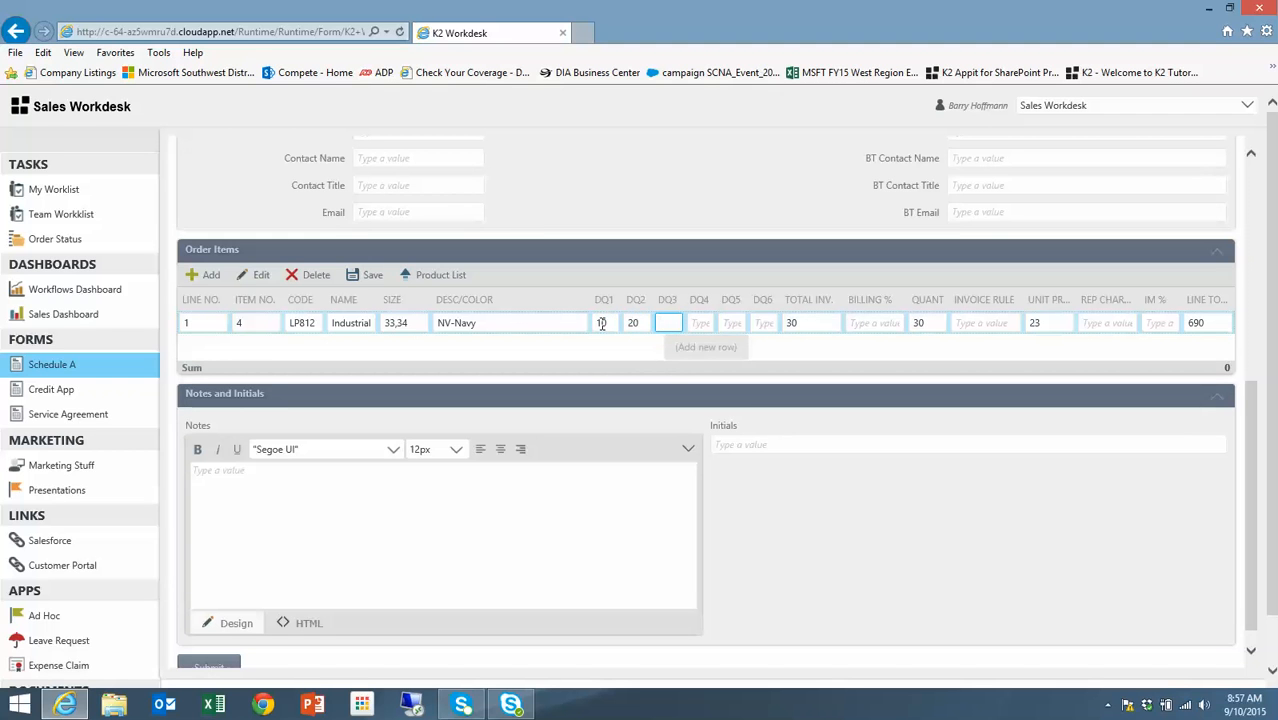
{"action": "type", "text": "10"}
{"action": "key", "text": "Tab"}
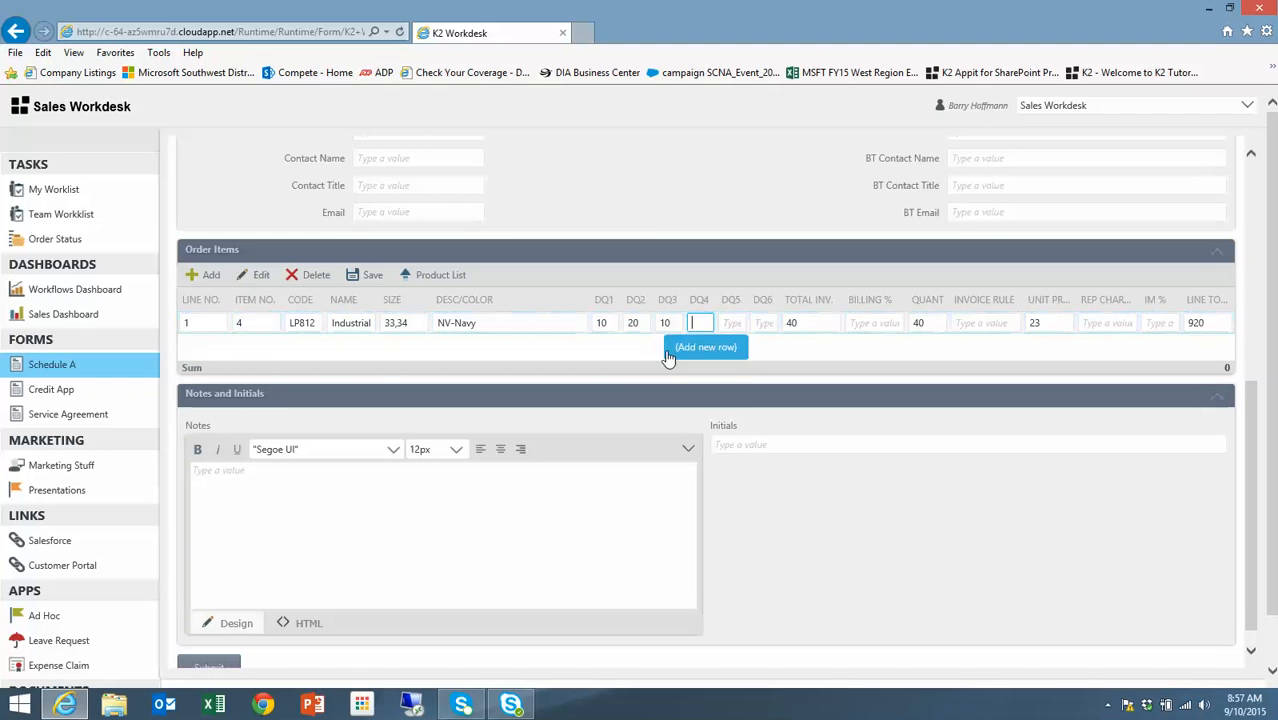
{"action": "left_click", "coordinate": [805, 322]}
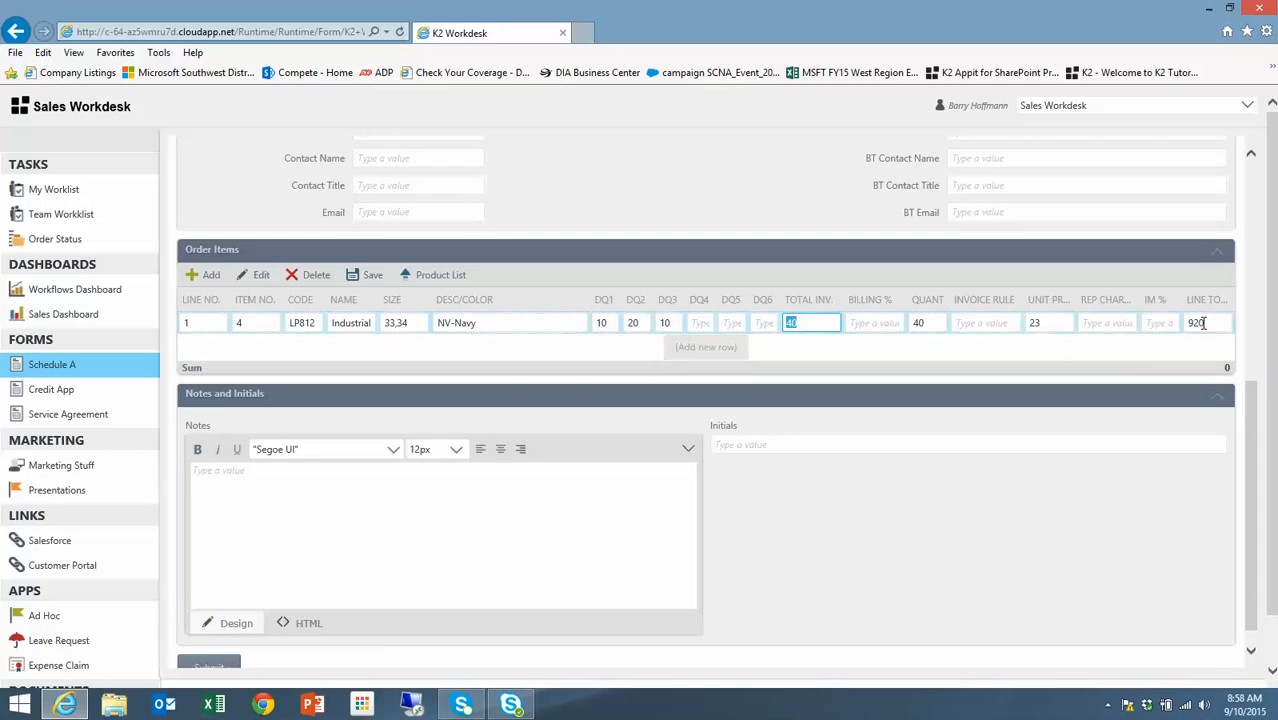
{"action": "left_click", "coordinate": [371, 275]}
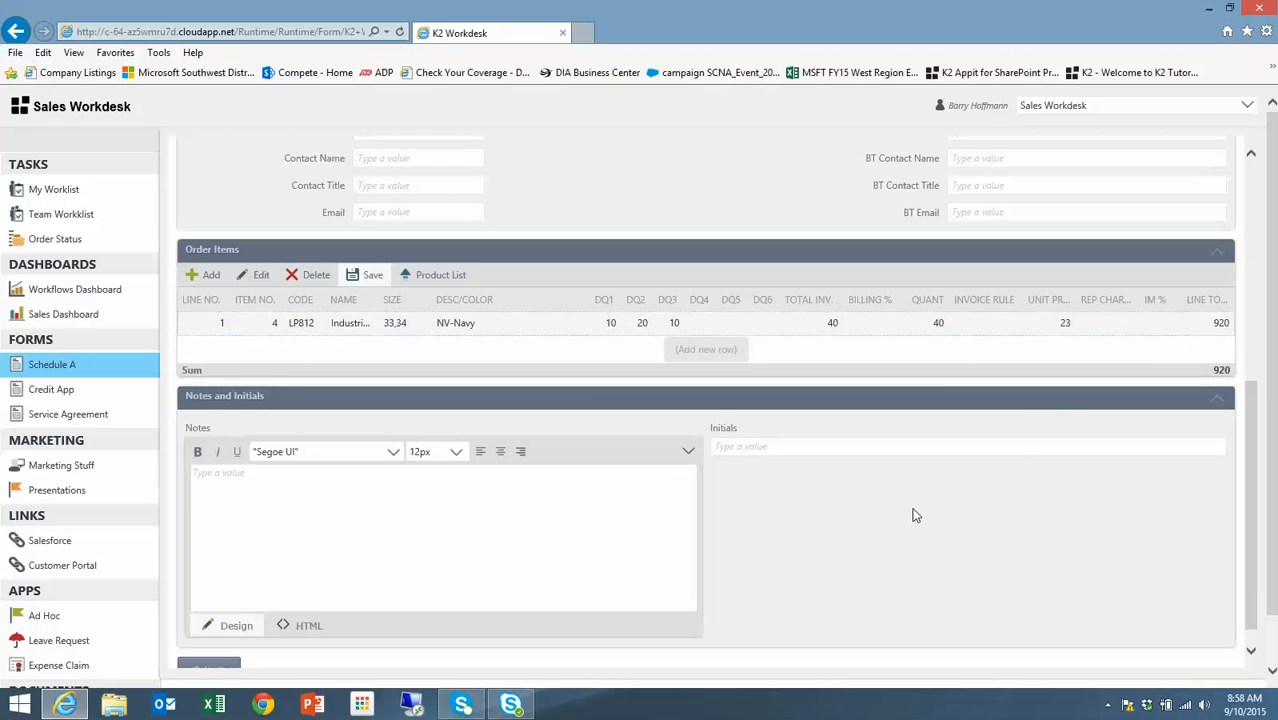
- Add the note "This is a great customer" to the Schedule A order, submit it and dismiss the confirmation
{"action": "scroll", "coordinate": [775, 515], "scroll_direction": "down", "scroll_amount": 1}
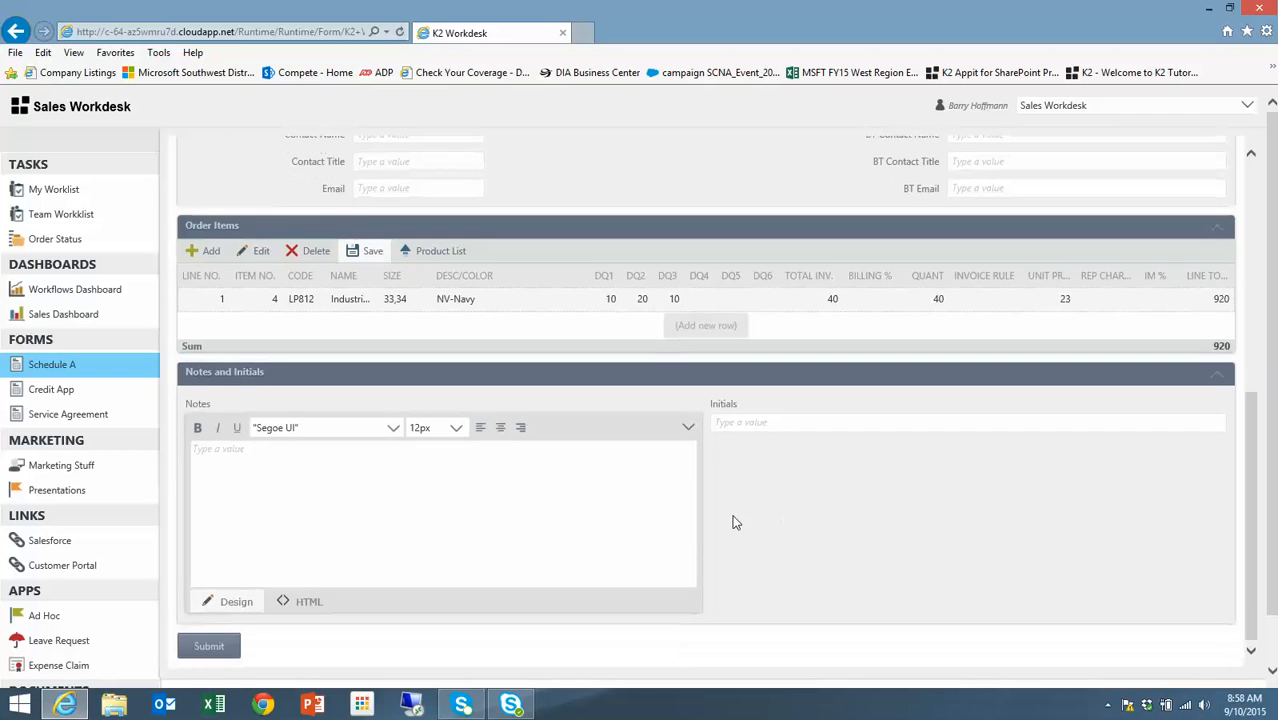
{"action": "left_click", "coordinate": [263, 476]}
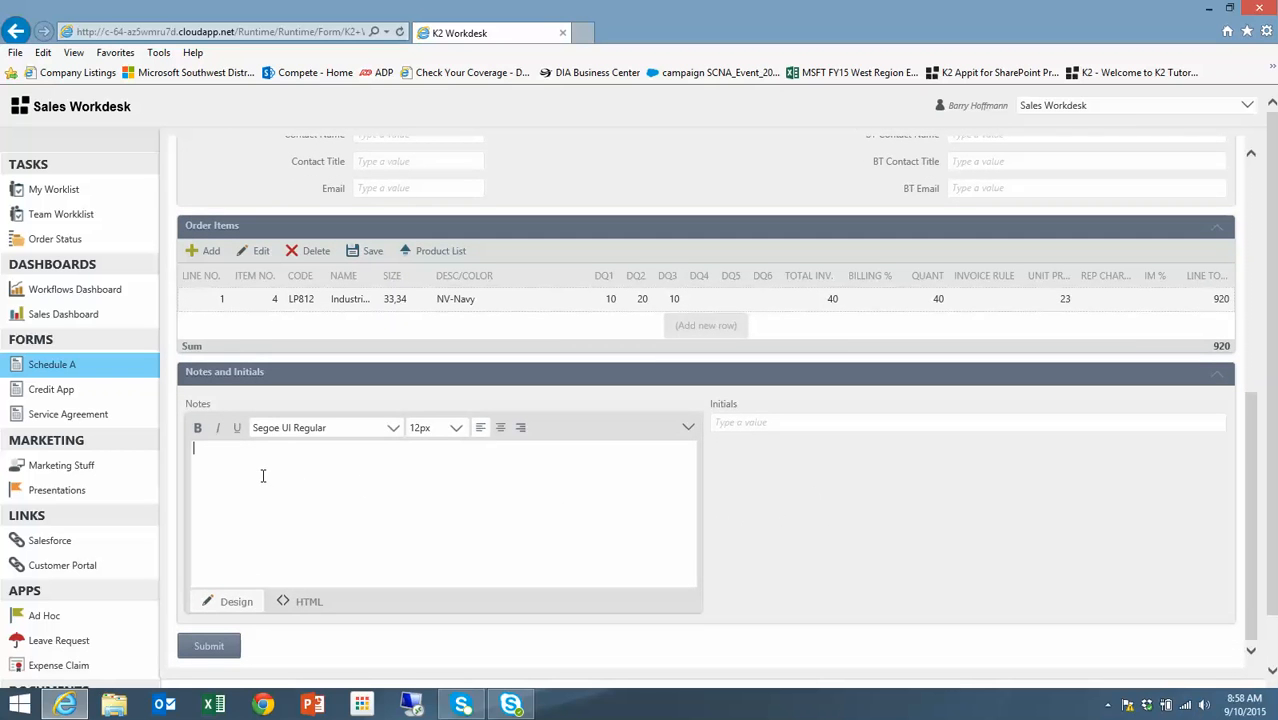
{"action": "type", "text": "This is a great customer"}
{"action": "left_click", "coordinate": [747, 421]}
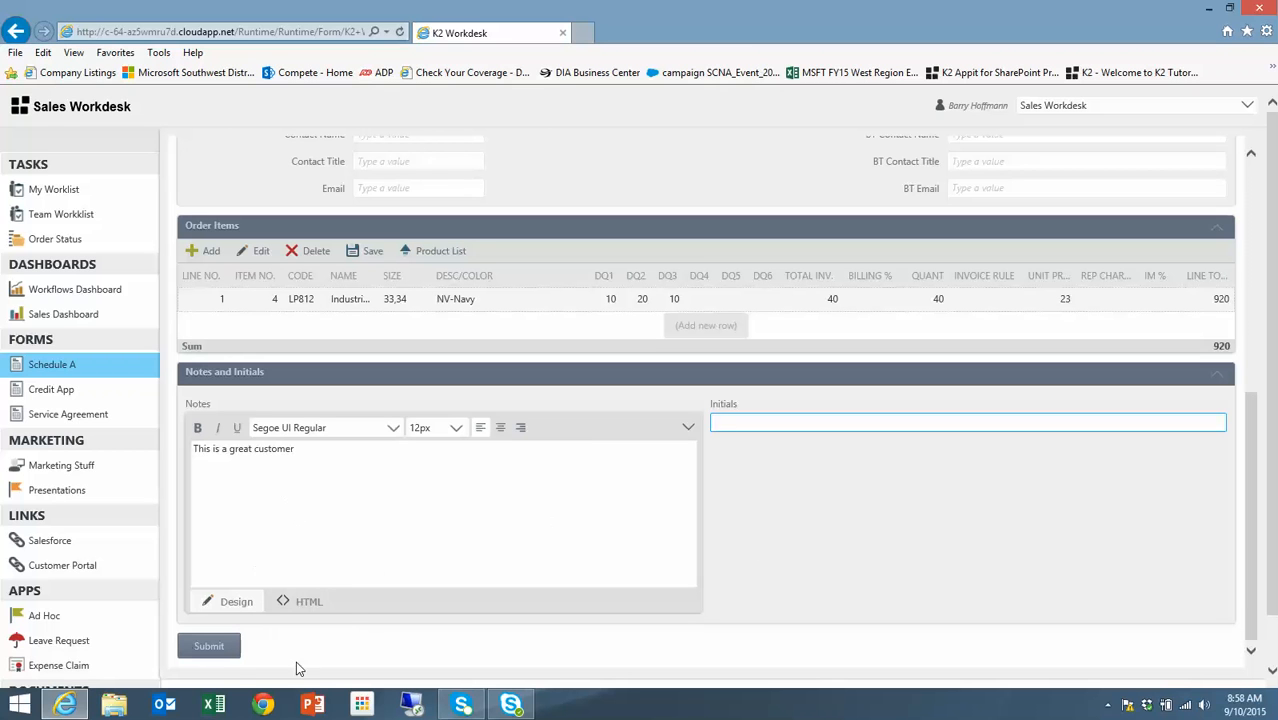
{"action": "left_click", "coordinate": [211, 648]}
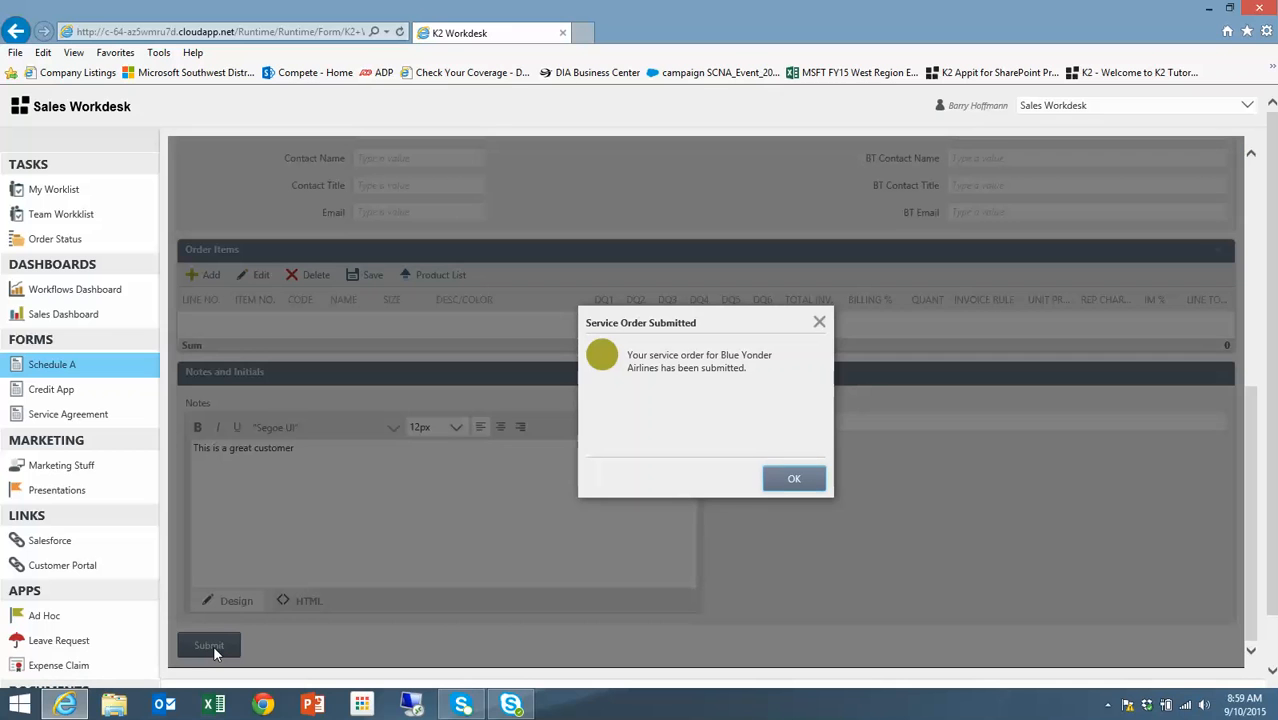
{"action": "left_click", "coordinate": [800, 478]}
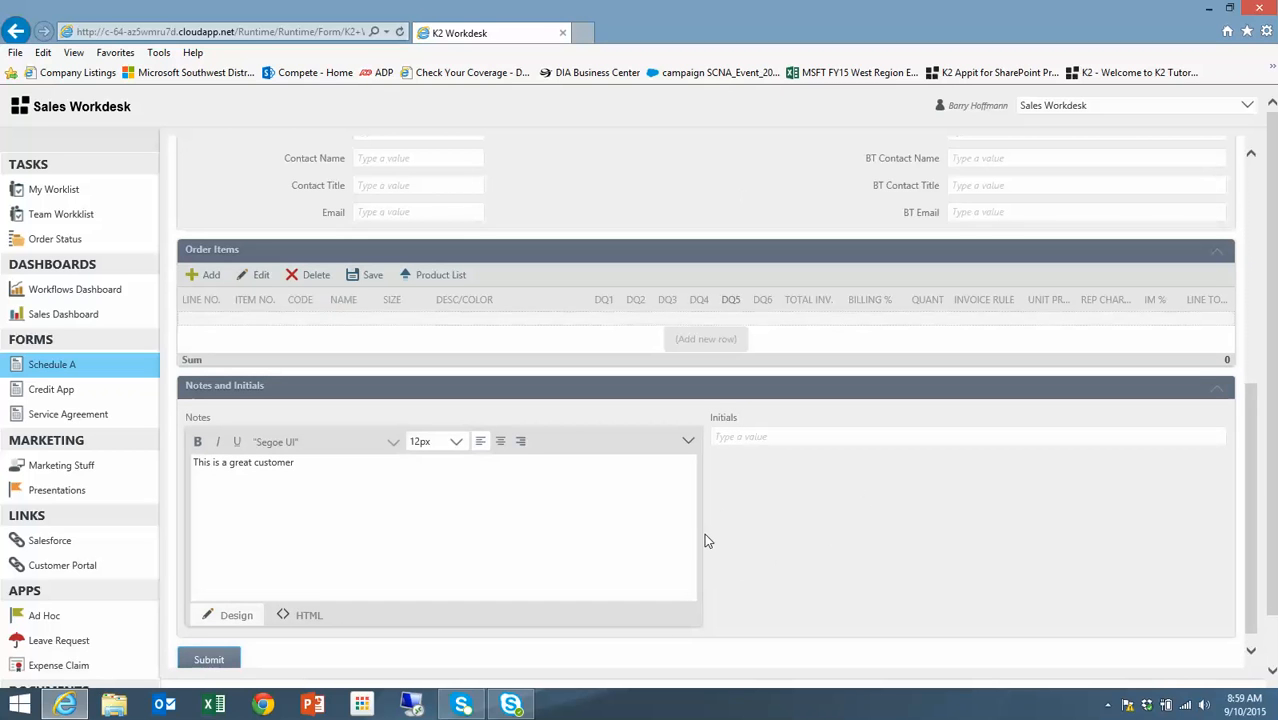
- Open the 9/10/2015 Blue Yonder Airlines PDF from the sales orders documents, review both pages and close it
{"action": "scroll", "coordinate": [553, 491], "scroll_direction": "down", "scroll_amount": 2}
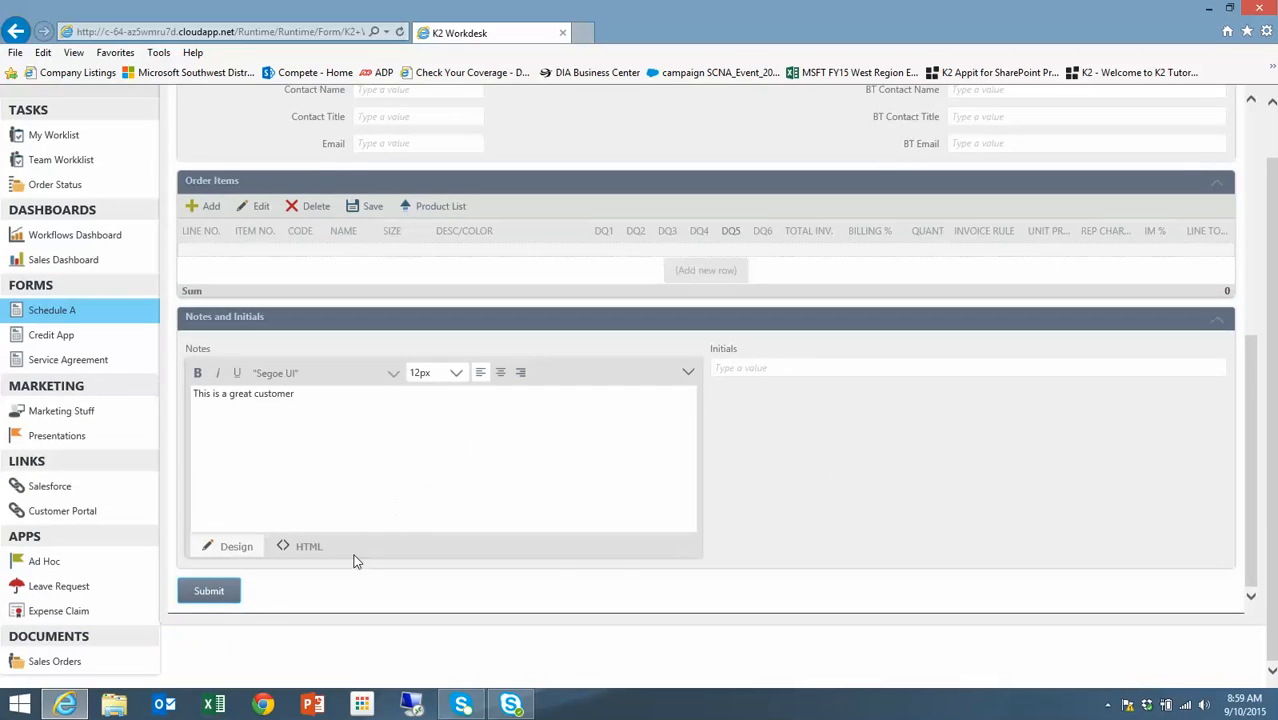
{"action": "left_click", "coordinate": [62, 666]}
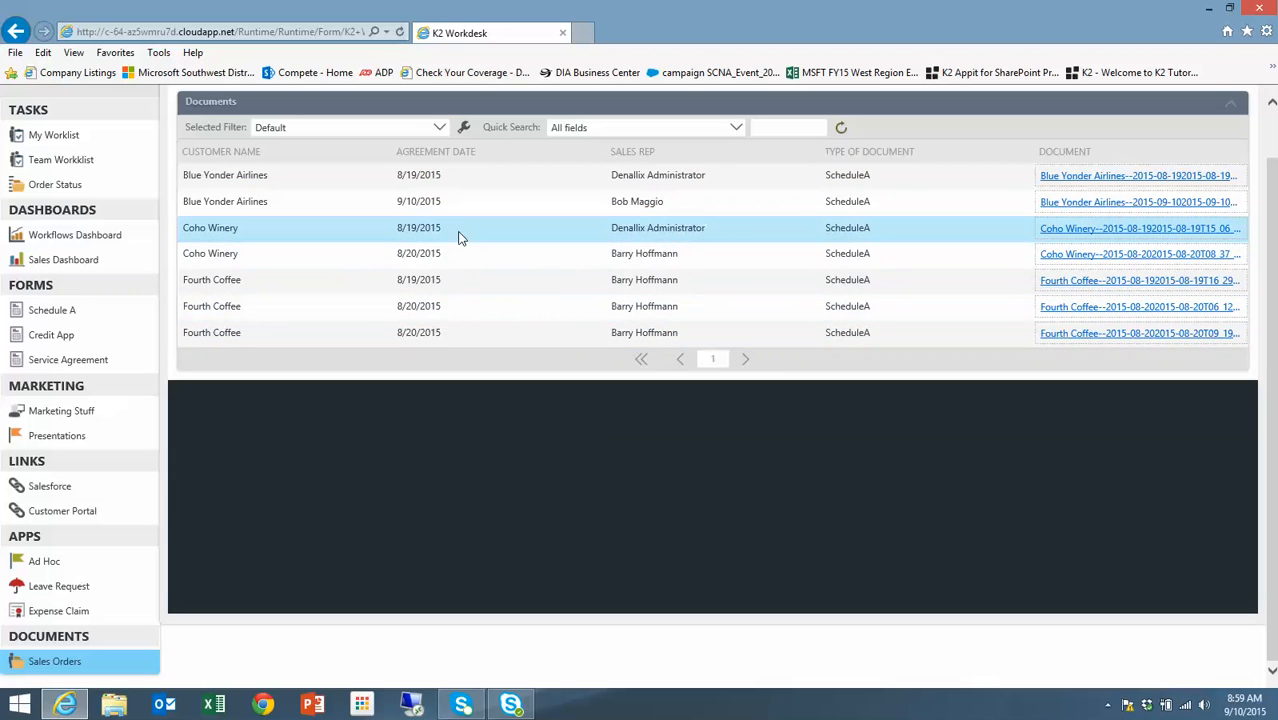
{"action": "left_click", "coordinate": [341, 201]}
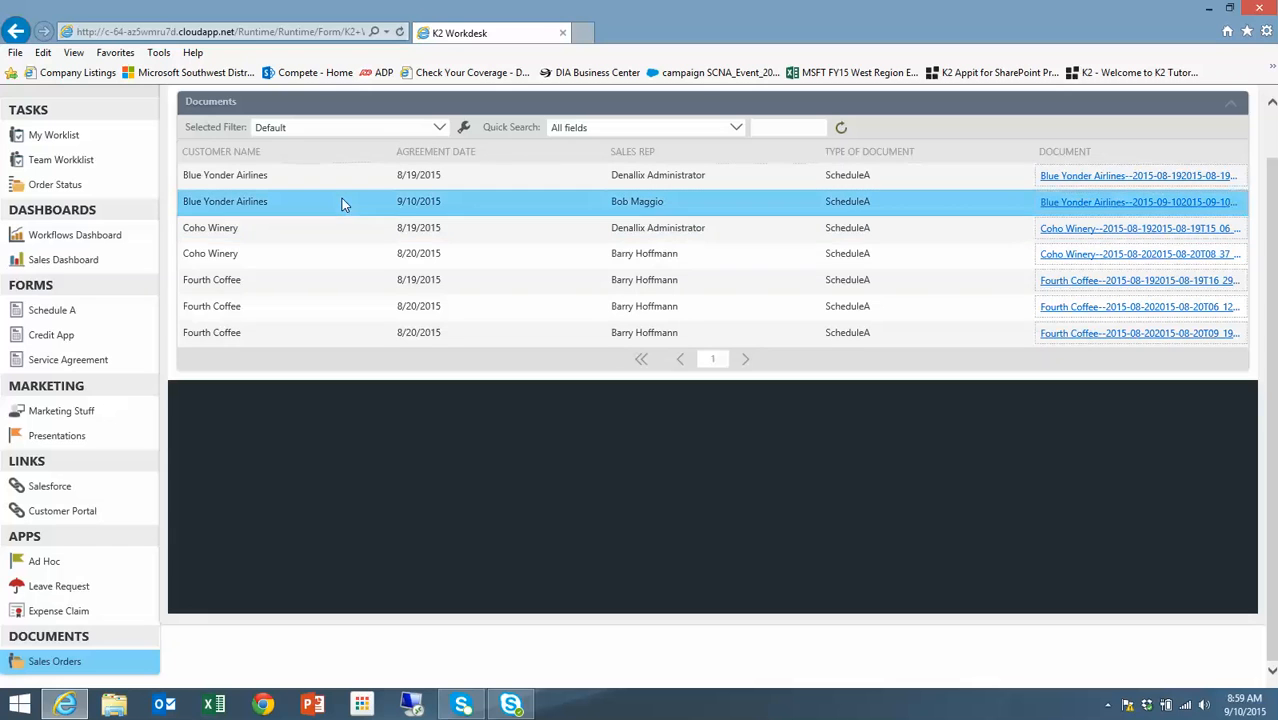
{"action": "left_click", "coordinate": [1163, 205]}
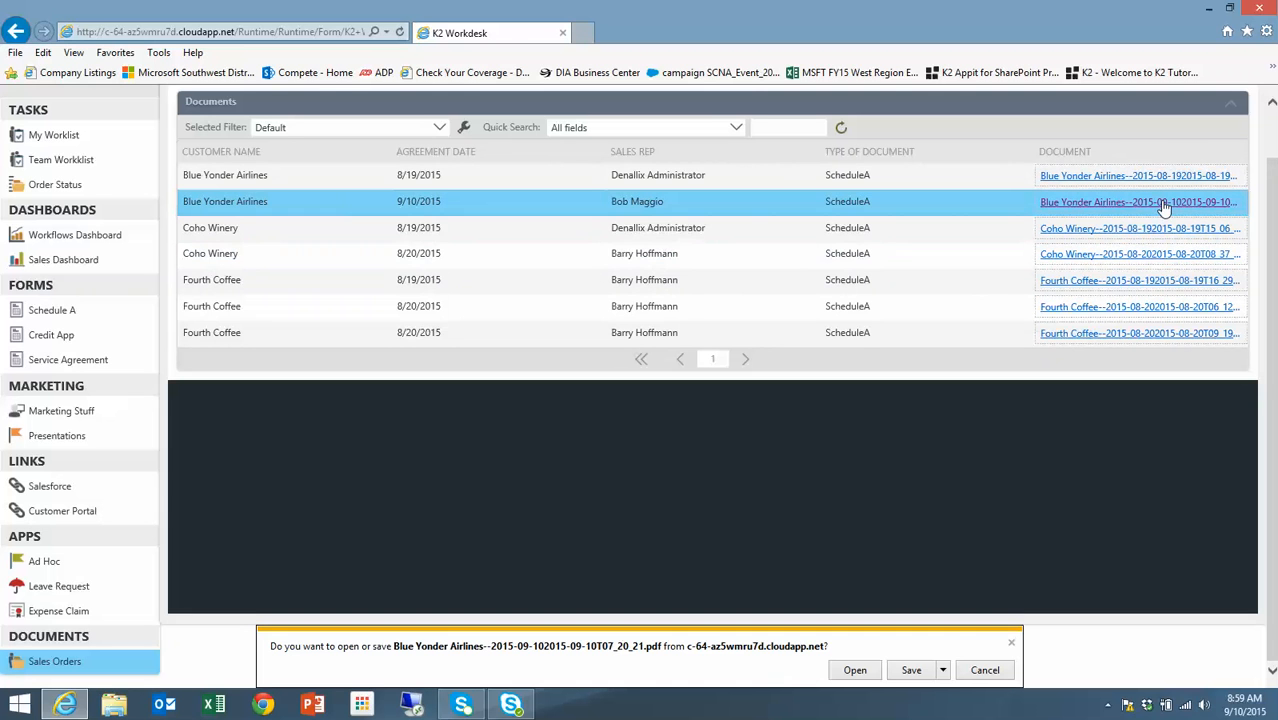
{"action": "left_click", "coordinate": [857, 671]}
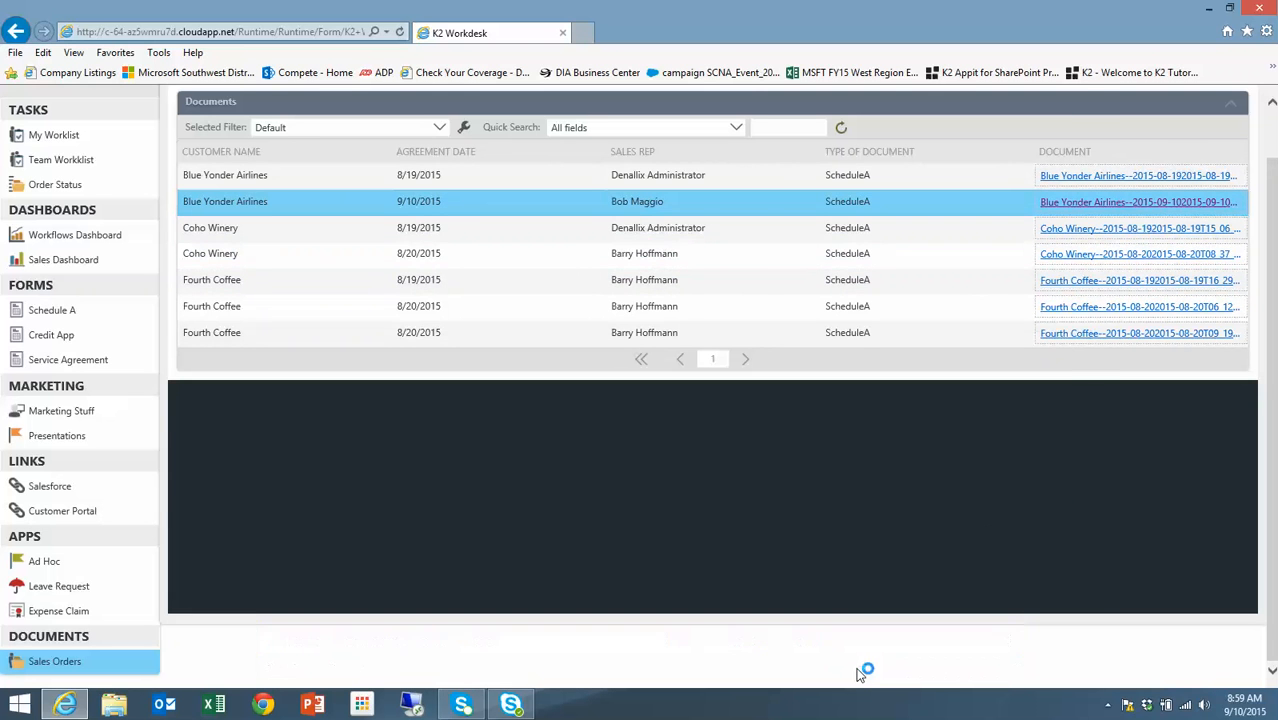
{"action": "scroll", "coordinate": [538, 430], "scroll_direction": "down", "scroll_amount": 2}
{"action": "scroll", "coordinate": [538, 430], "scroll_direction": "down", "scroll_amount": 3}
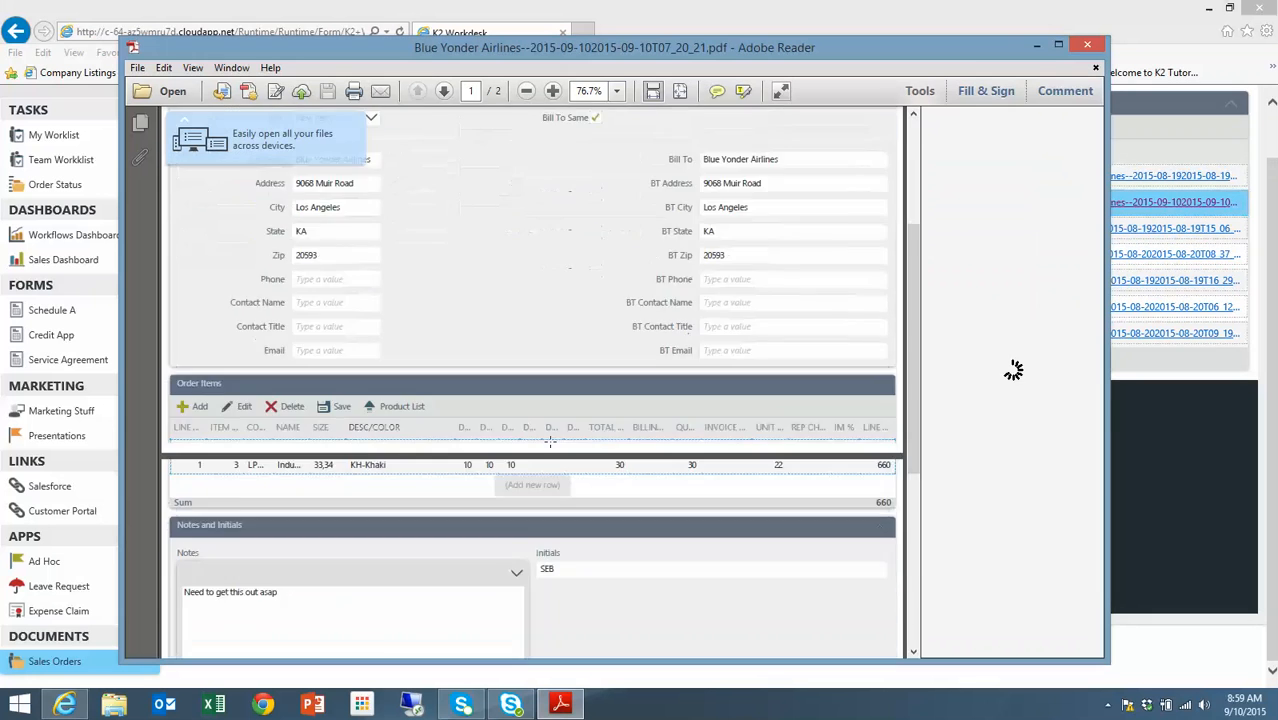
{"action": "scroll", "coordinate": [550, 443], "scroll_direction": "up", "scroll_amount": 6}
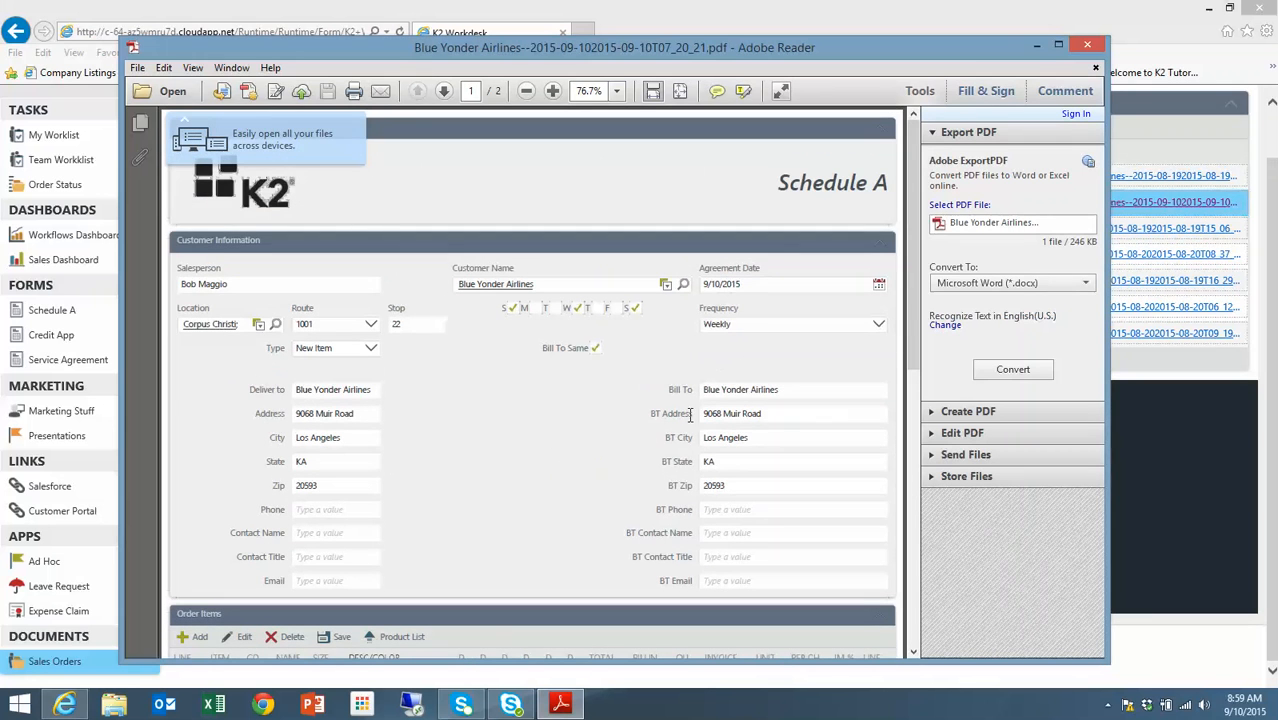
{"action": "left_click", "coordinate": [1088, 47]}
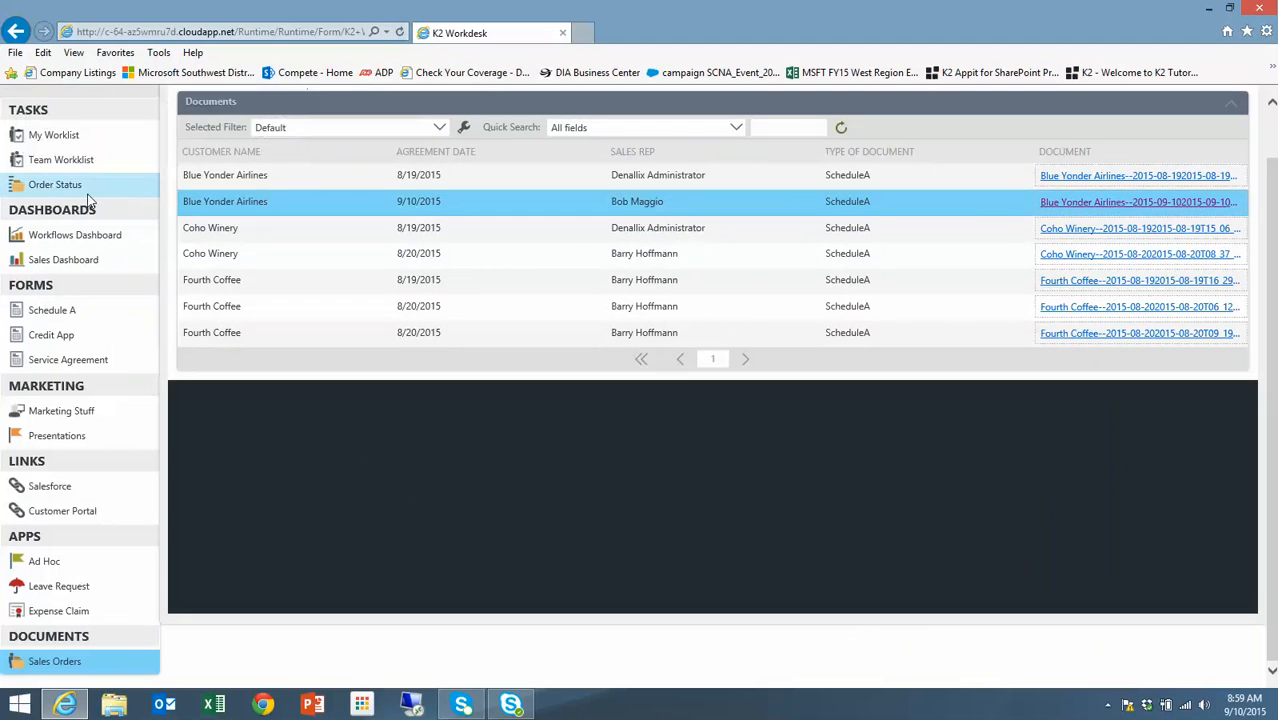
- Find the latest Blue Yonder Airlines order on the last page of the order status list and open its workflow diagram
{"action": "left_click", "coordinate": [56, 193]}
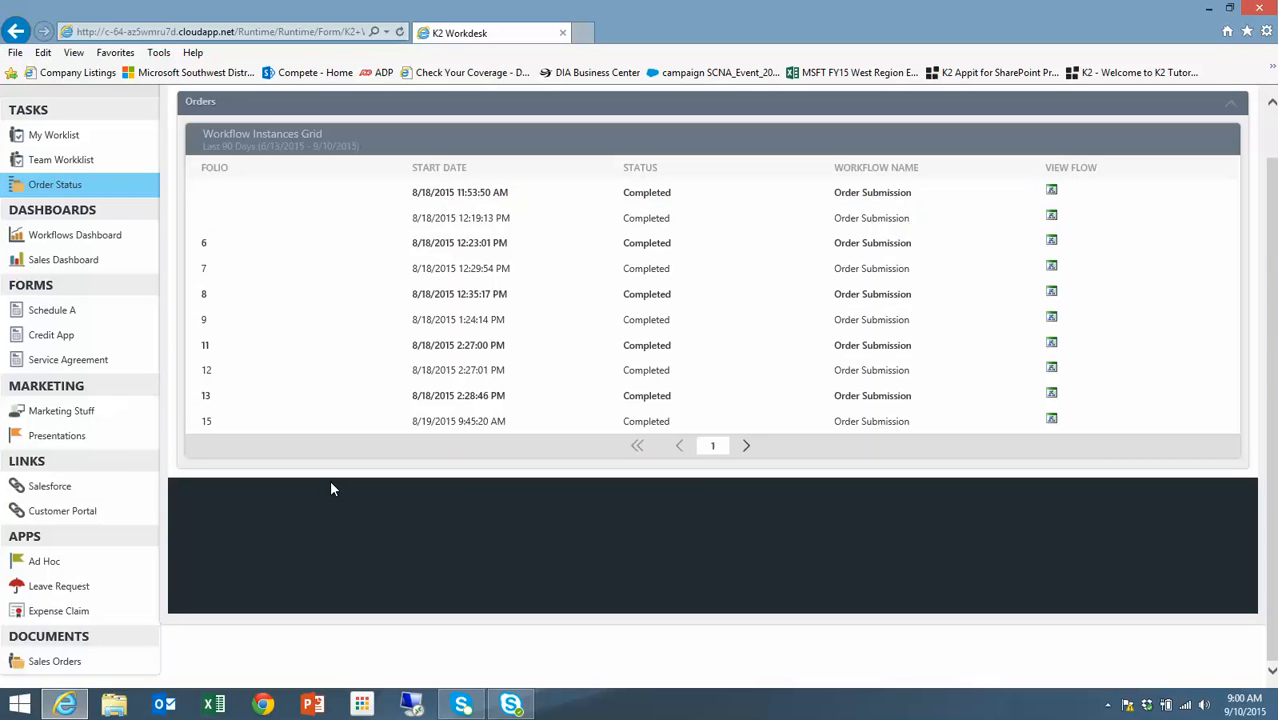
{"action": "left_click", "coordinate": [746, 448]}
{"action": "left_click", "coordinate": [746, 450]}
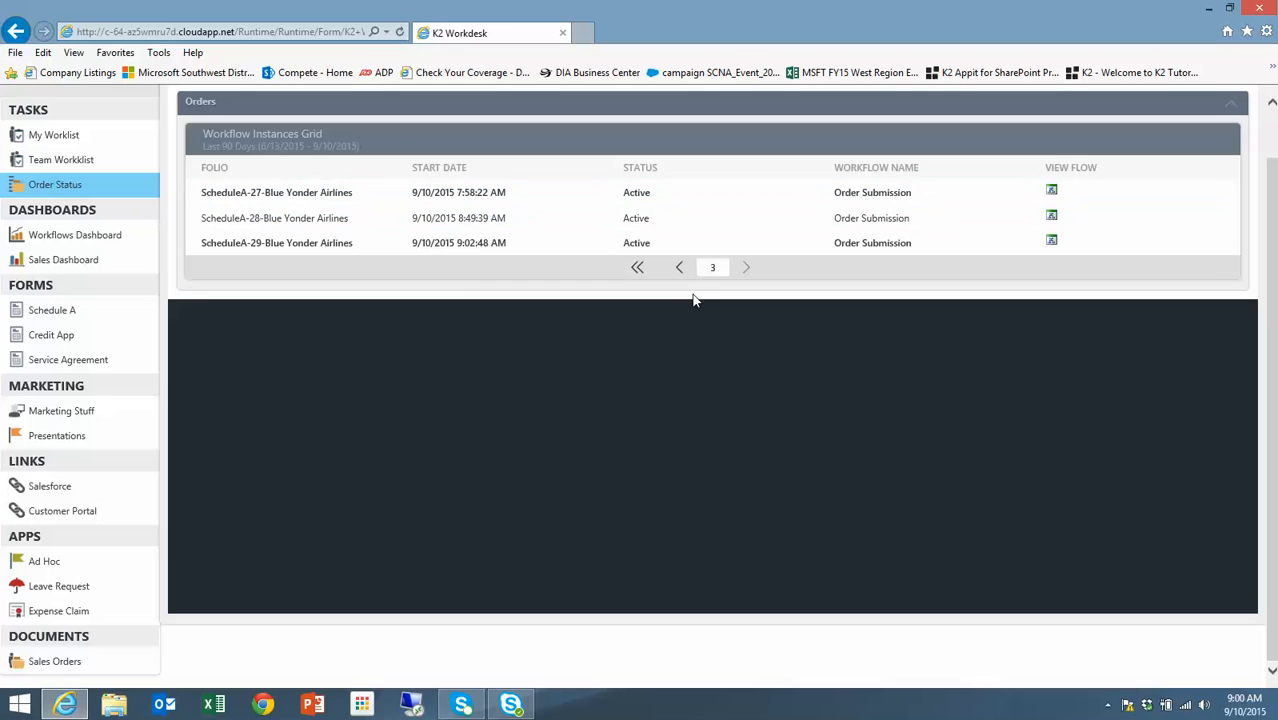
{"action": "left_click", "coordinate": [1052, 244]}
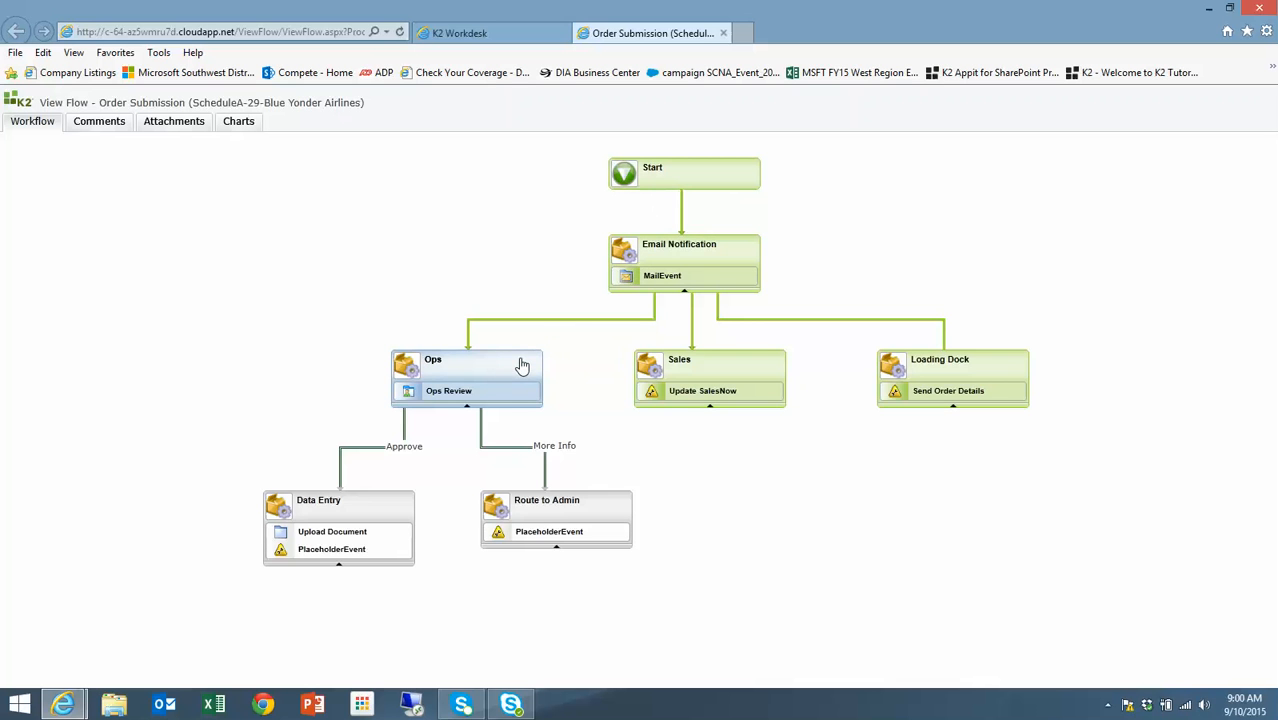
- Check the participants of the Ops activity in the order workflow and close the activity summary
{"action": "left_click", "coordinate": [465, 367]}
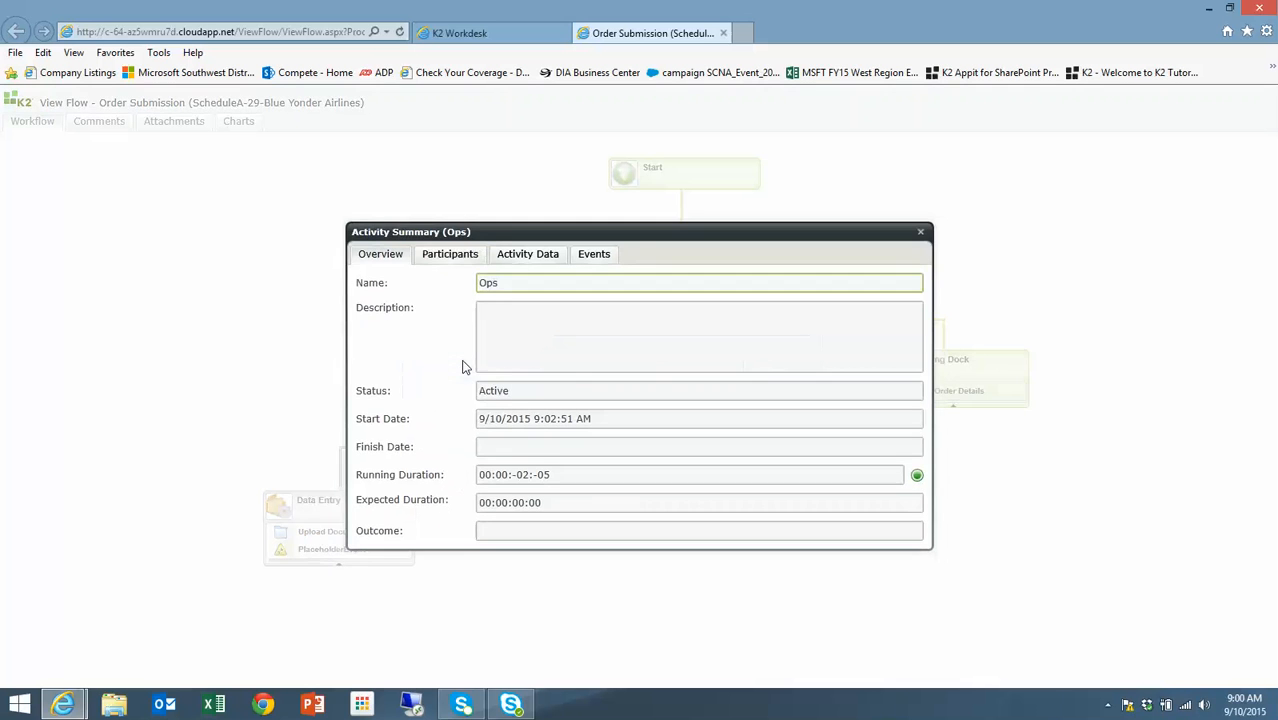
{"action": "left_click", "coordinate": [465, 257]}
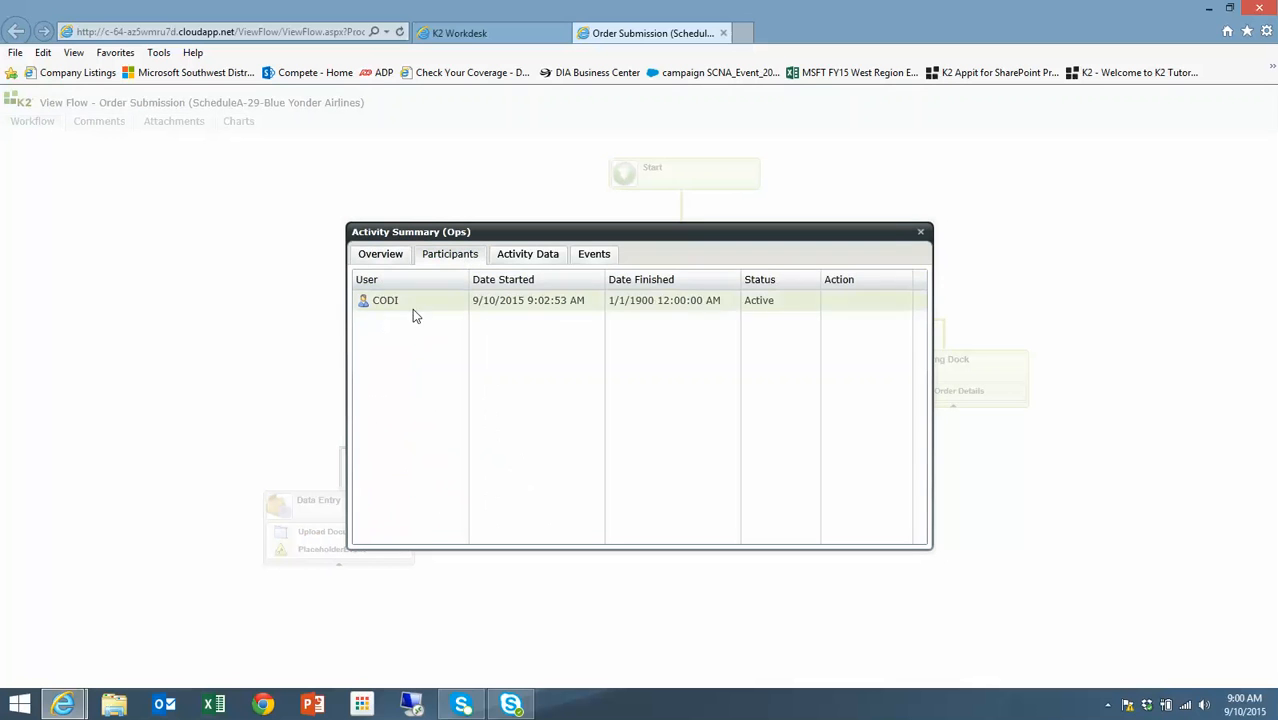
{"action": "left_click", "coordinate": [921, 232]}
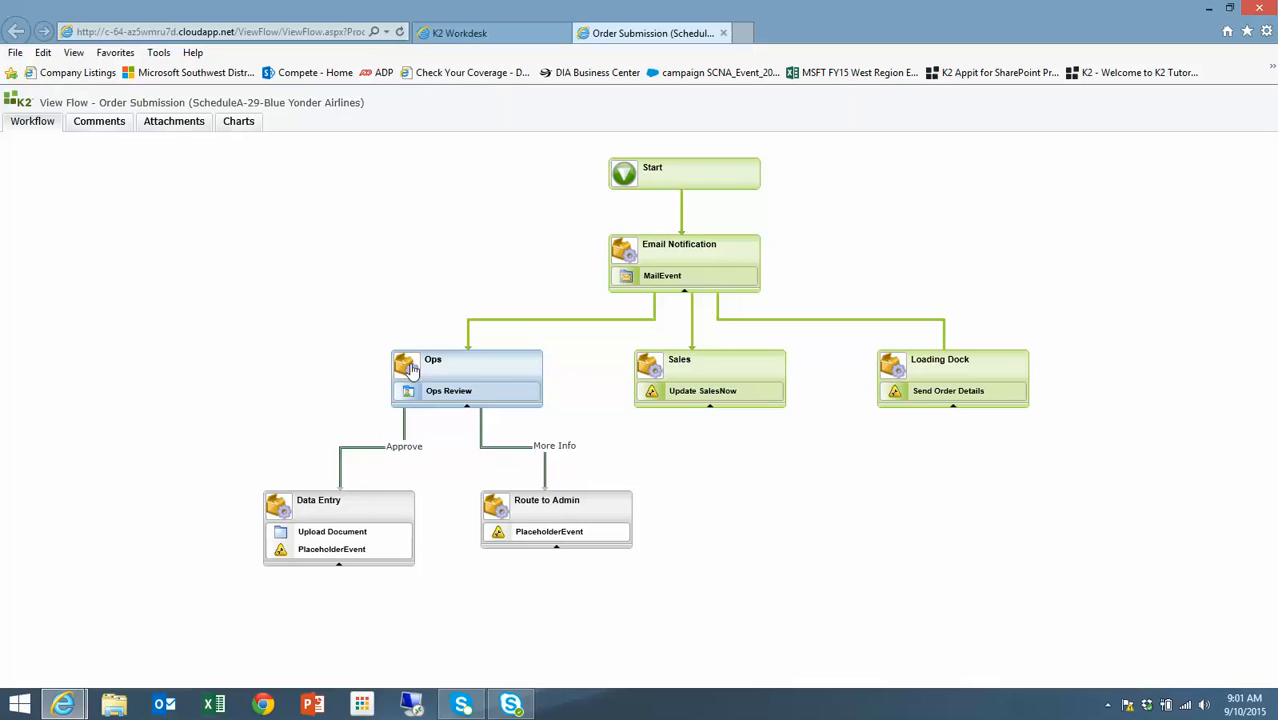
- Return to the Sales Workdesk and search the marketing materials for "case"
{"action": "left_click", "coordinate": [458, 33]}
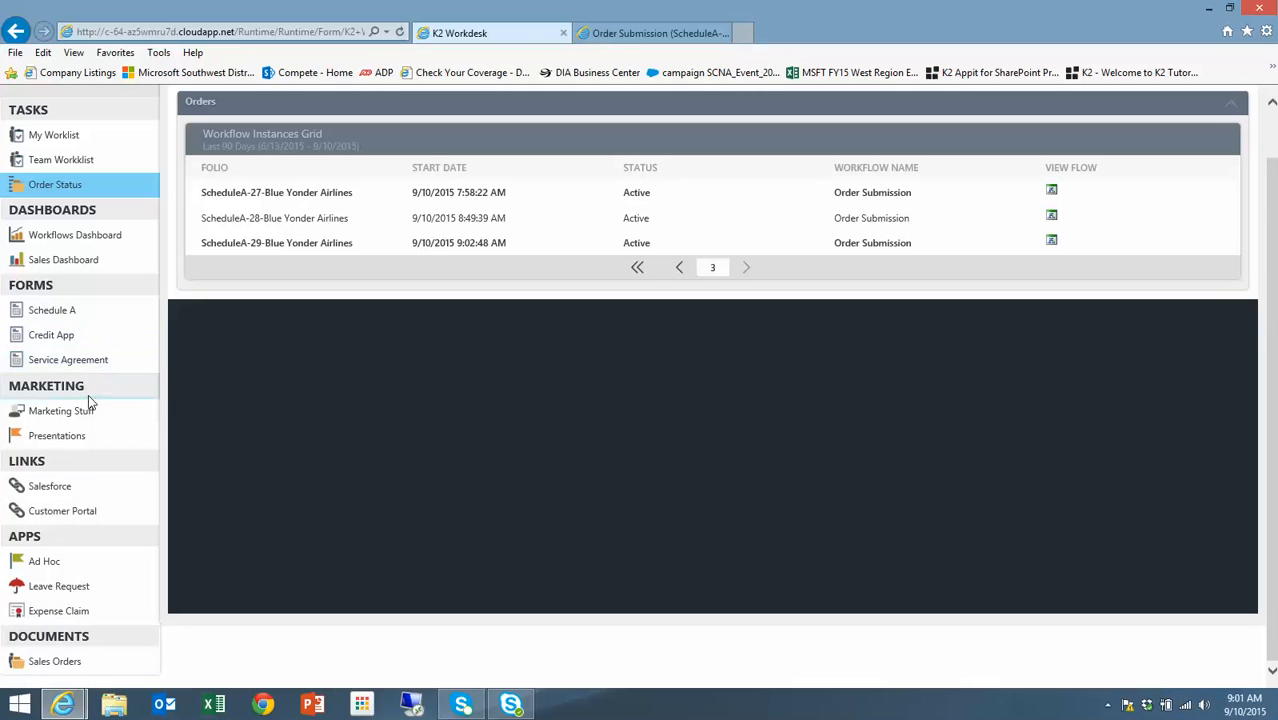
{"action": "left_click", "coordinate": [62, 416]}
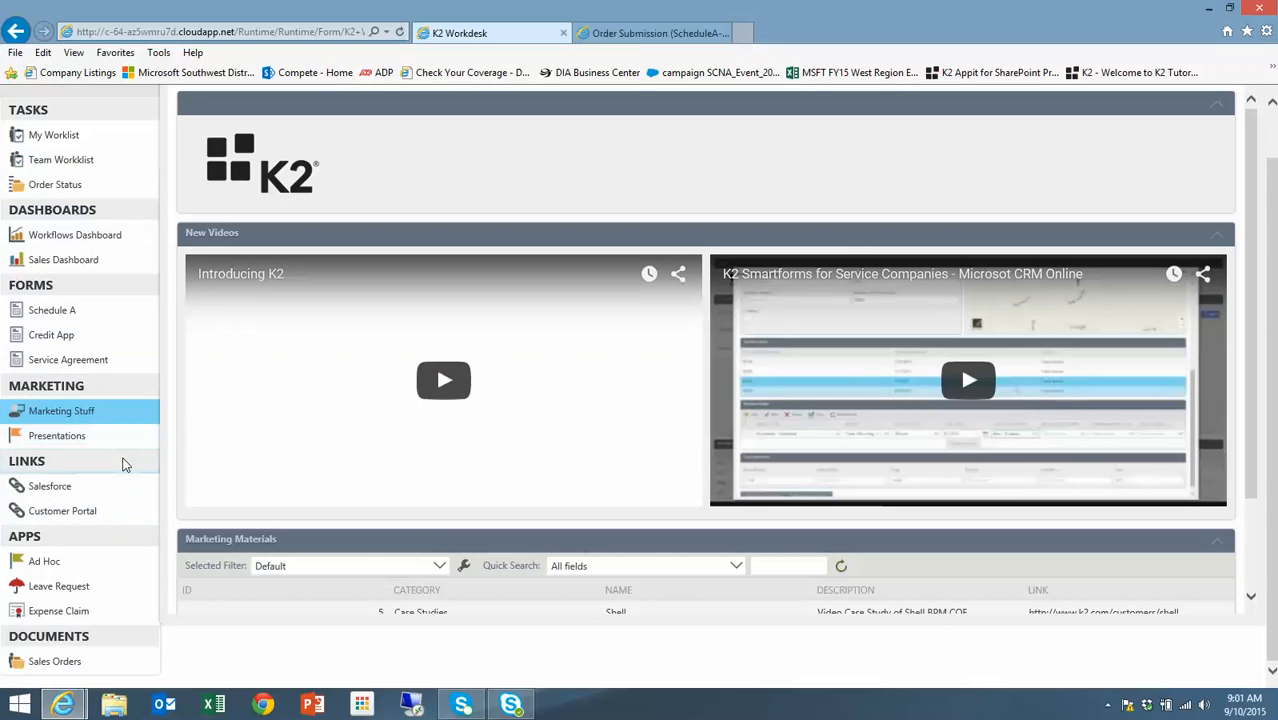
{"action": "scroll", "coordinate": [230, 466], "scroll_direction": "down", "scroll_amount": 1}
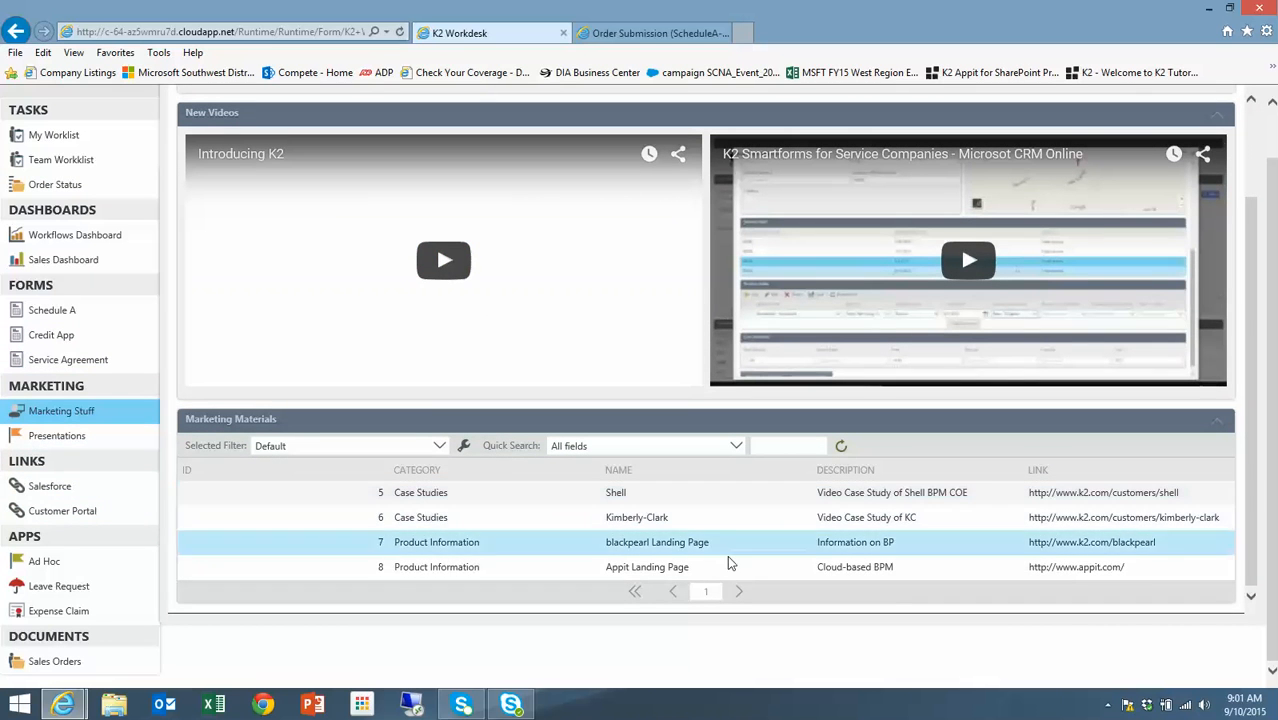
{"action": "left_click", "coordinate": [796, 447]}
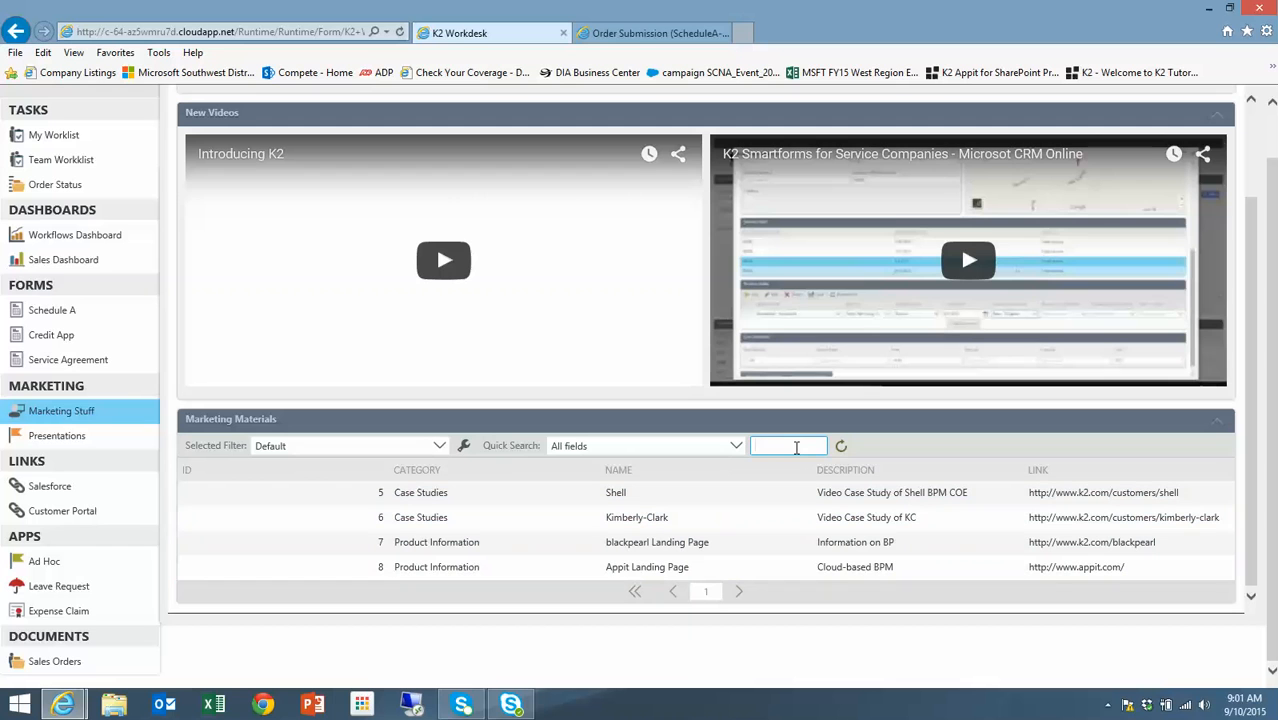
{"action": "type", "text": "case"}
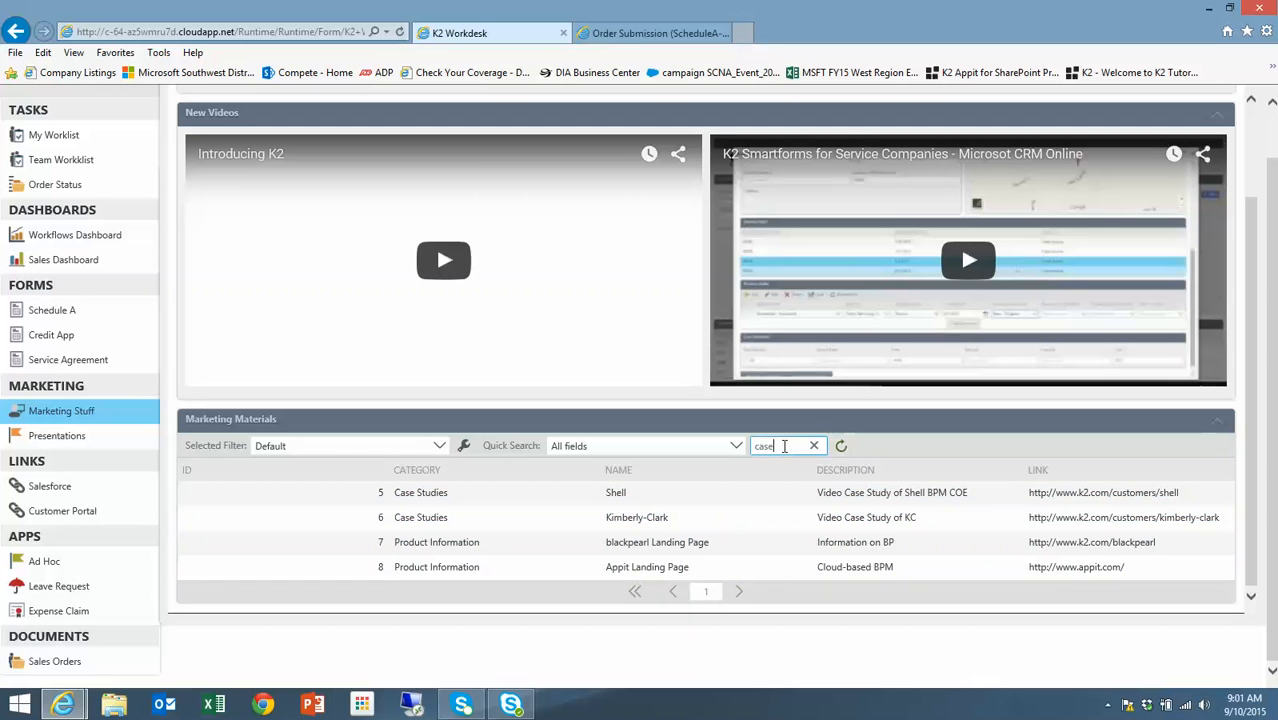
{"action": "key", "text": "Return"}
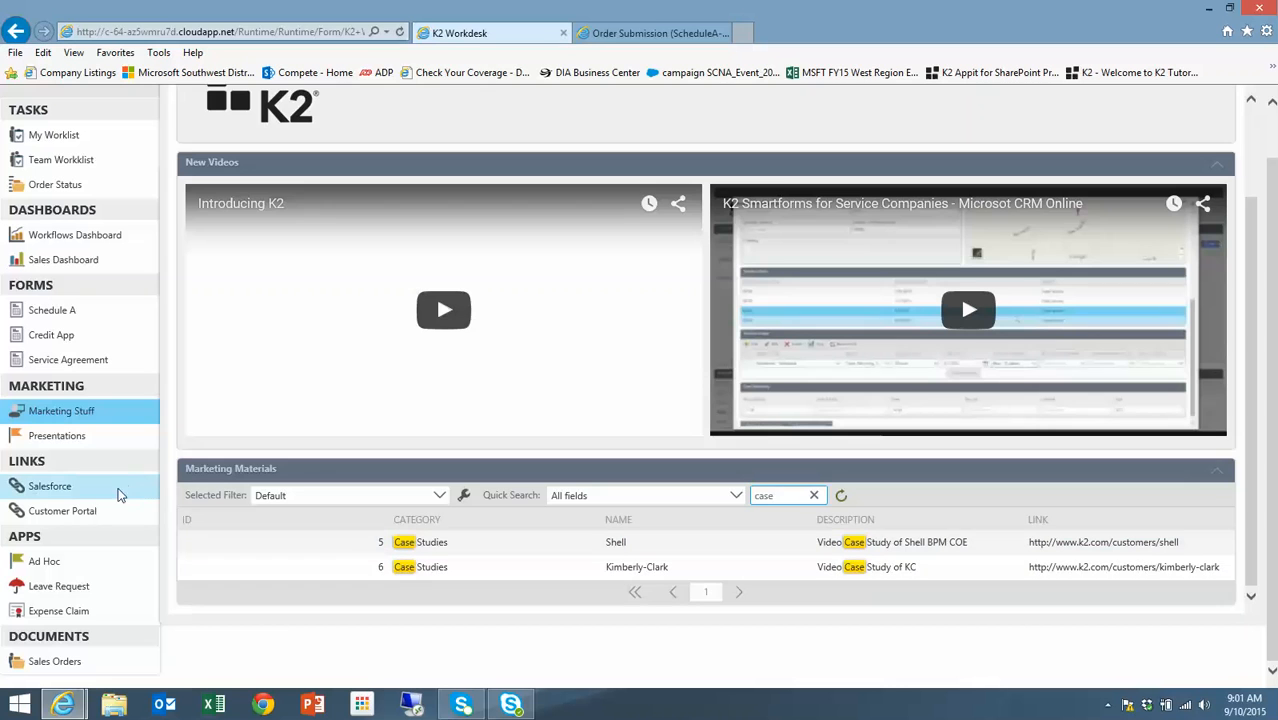
- View the embedded Salesforce site, the Expense Claim form and the Leave Request form in the workdesk
{"action": "left_click", "coordinate": [52, 488]}
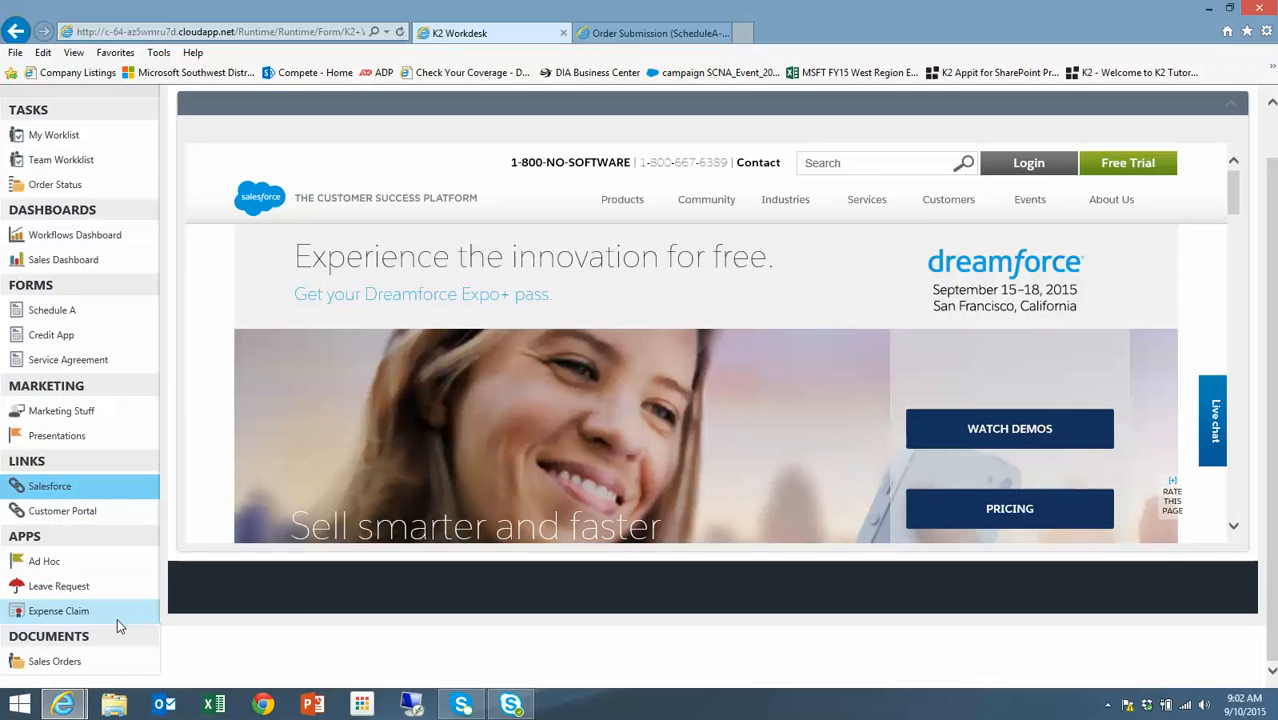
{"action": "left_click", "coordinate": [54, 582]}
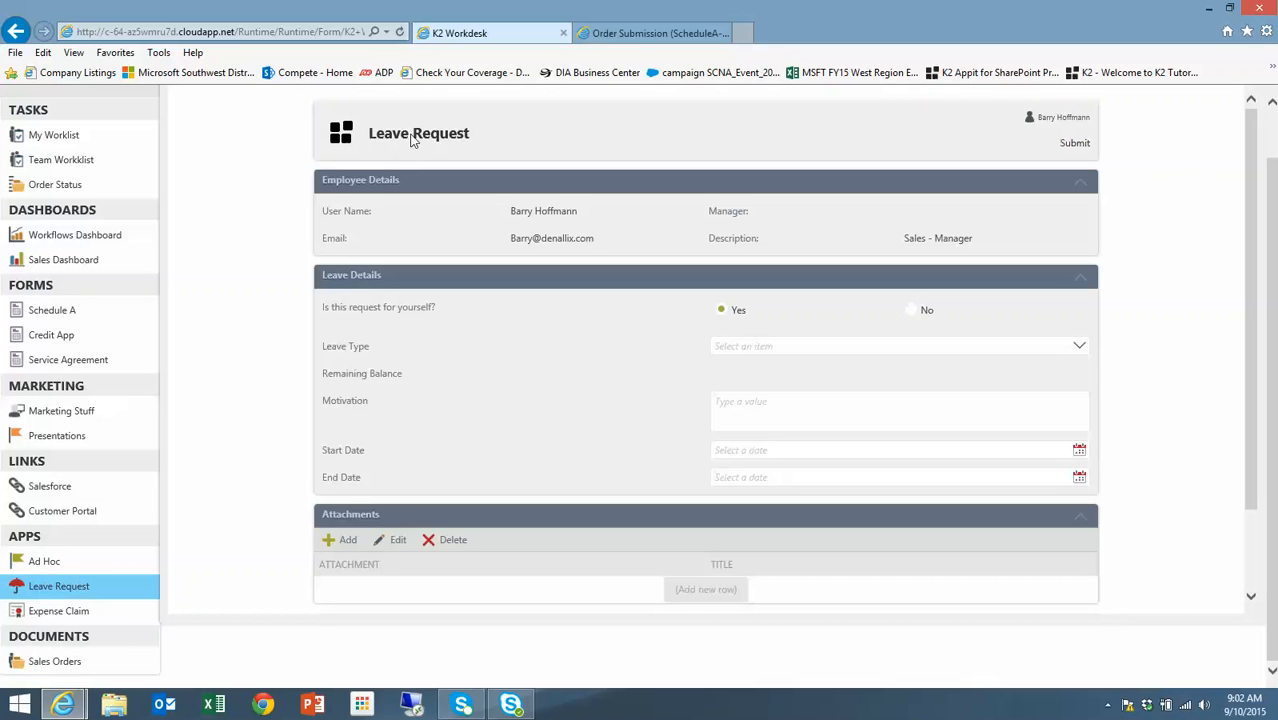
{"action": "left_click", "coordinate": [58, 614]}
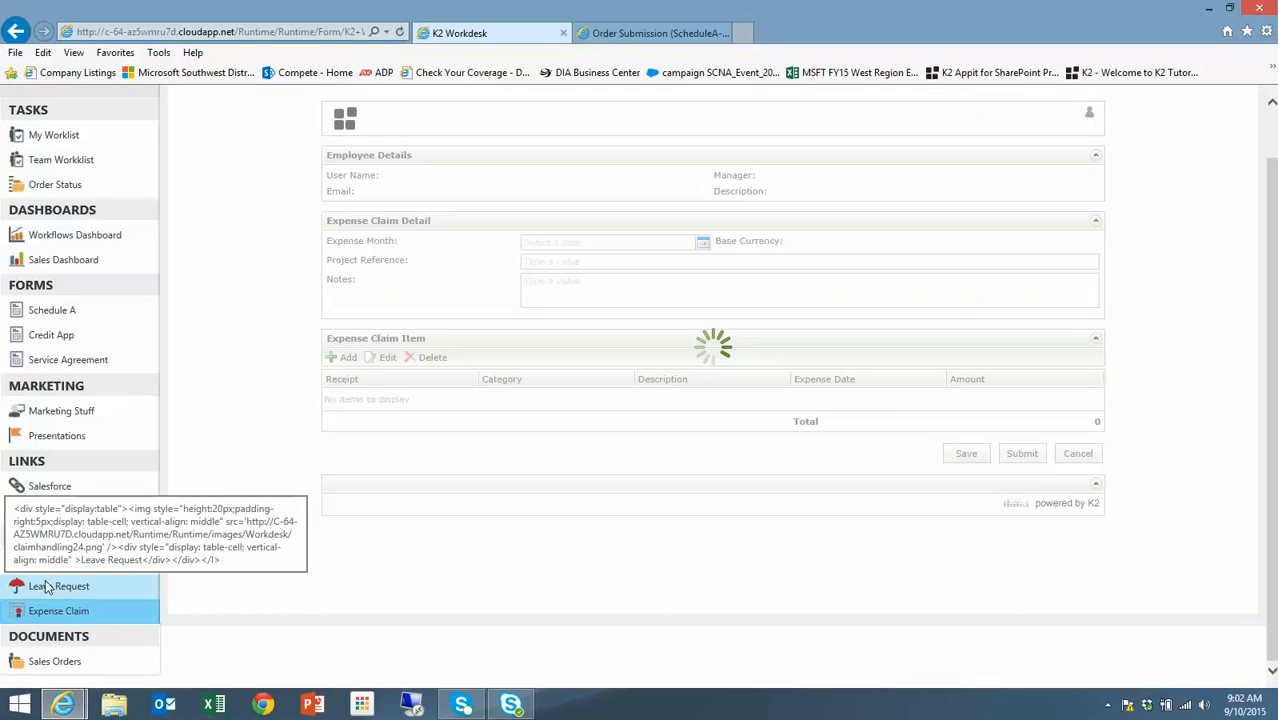
{"action": "left_click", "coordinate": [44, 591]}
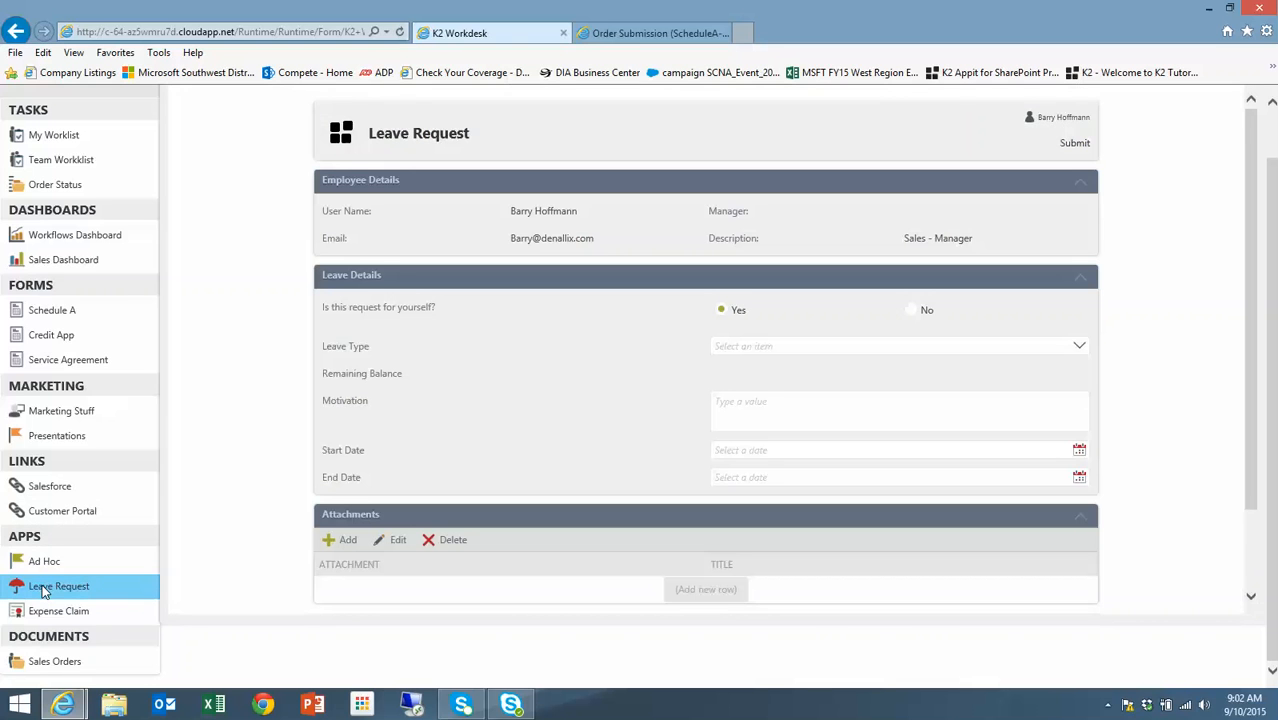
{"action": "scroll", "coordinate": [223, 488], "scroll_direction": "up", "scroll_amount": 1}
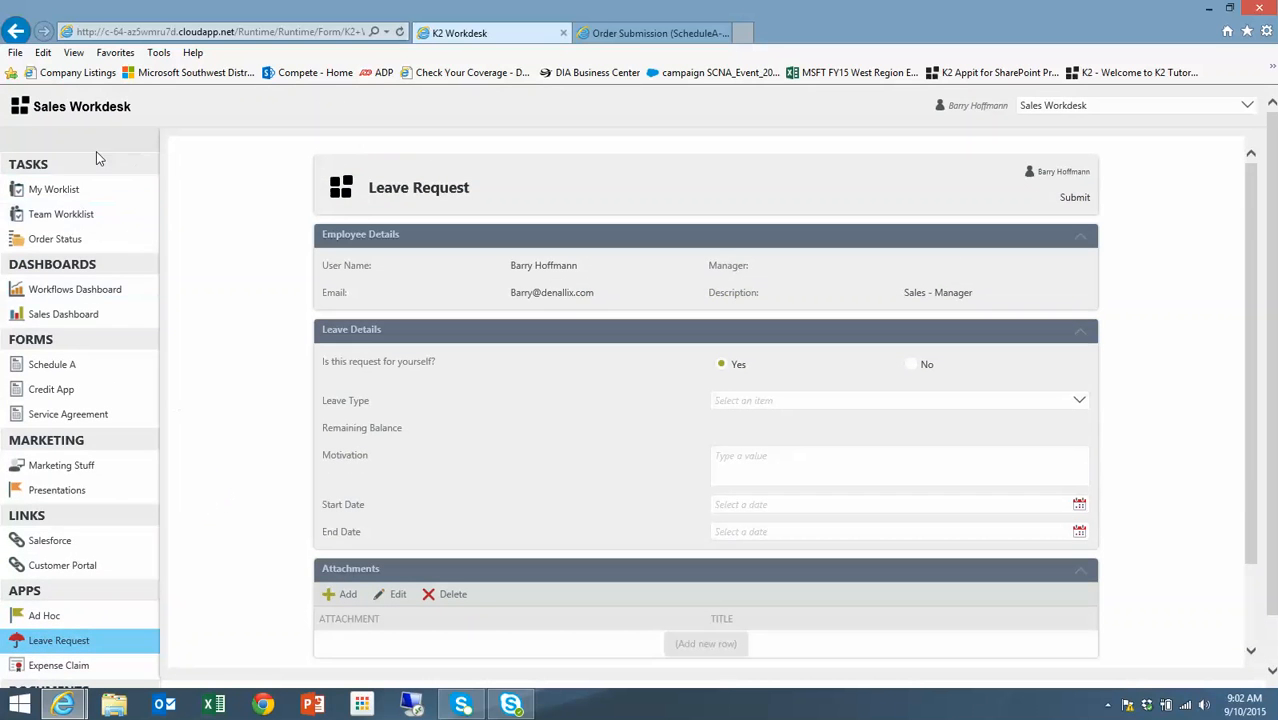